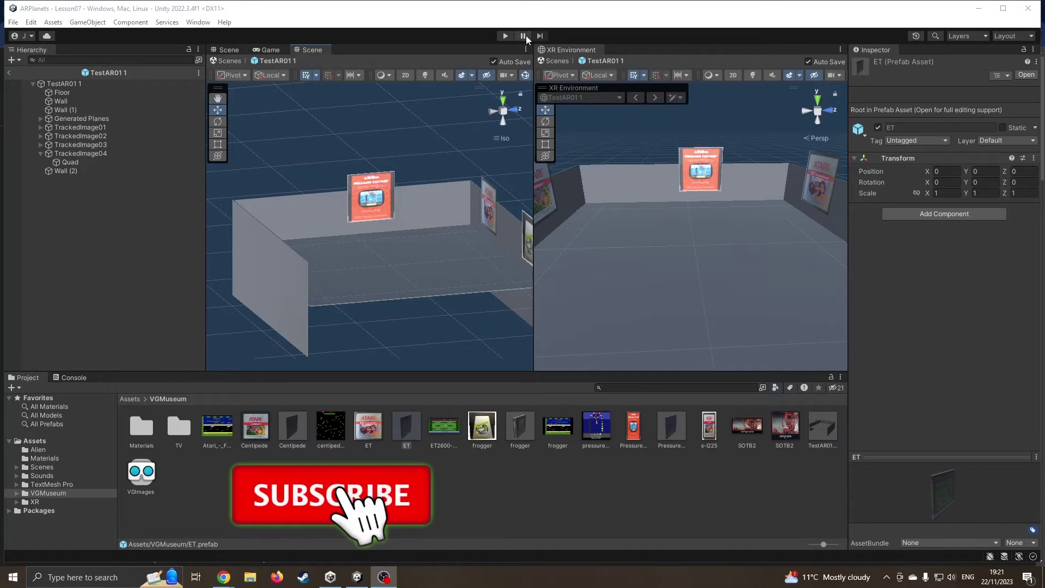
Step: Start the AR video games scene in play mode with Ctrl+P
key("ctrl+p")
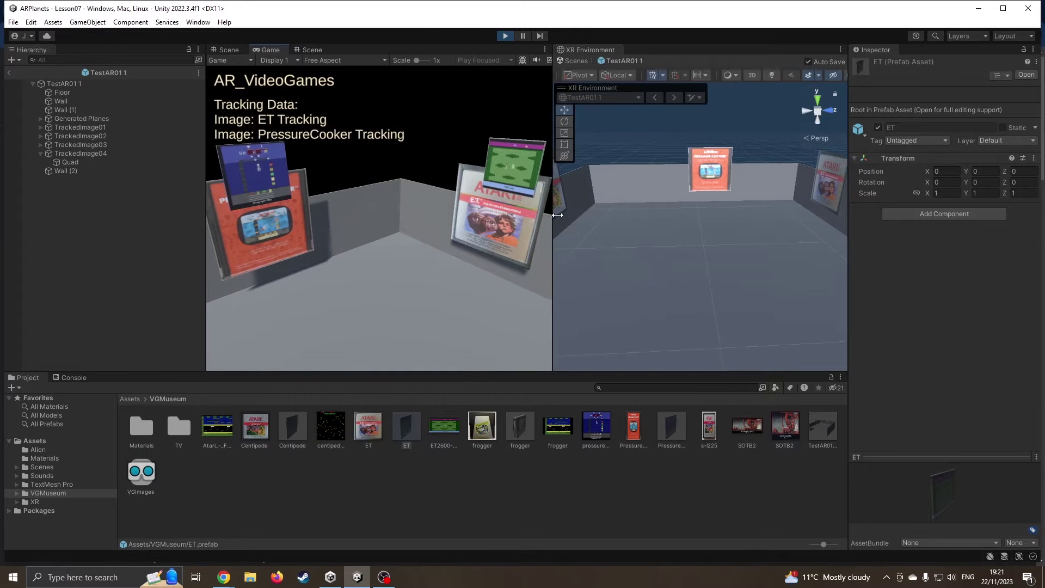
Step: Turn the Game view camera until the PressureCooker, frogger and ET covers are all tracked
mouse_move(488, 217)
right_mouse_down()
mouse_move(512, 224)
mouse_move(469, 212)
right_mouse_up()
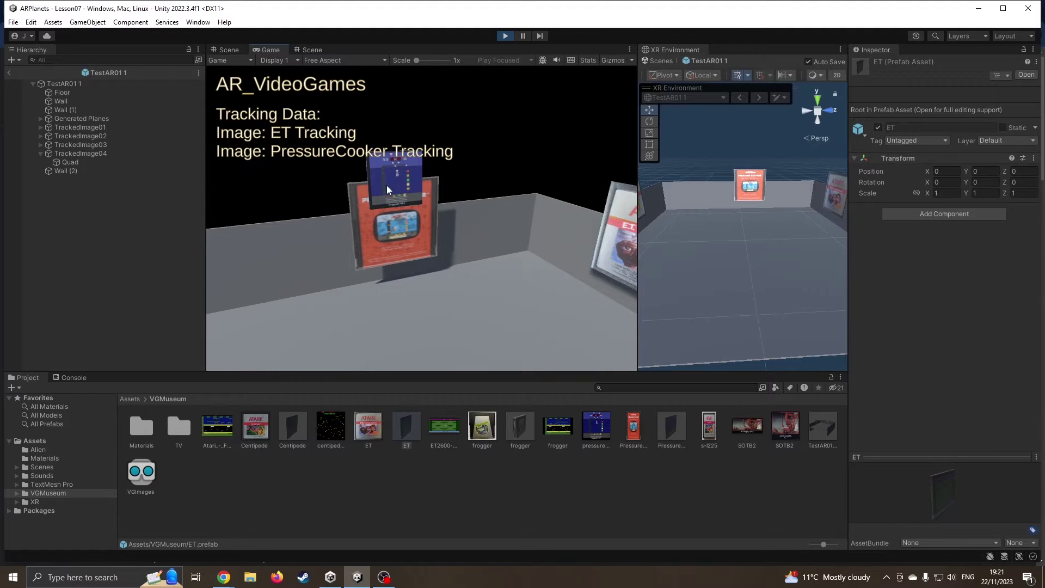
right_click_drag(386, 189, 542, 249)
right_click_drag(458, 251, 501, 221)
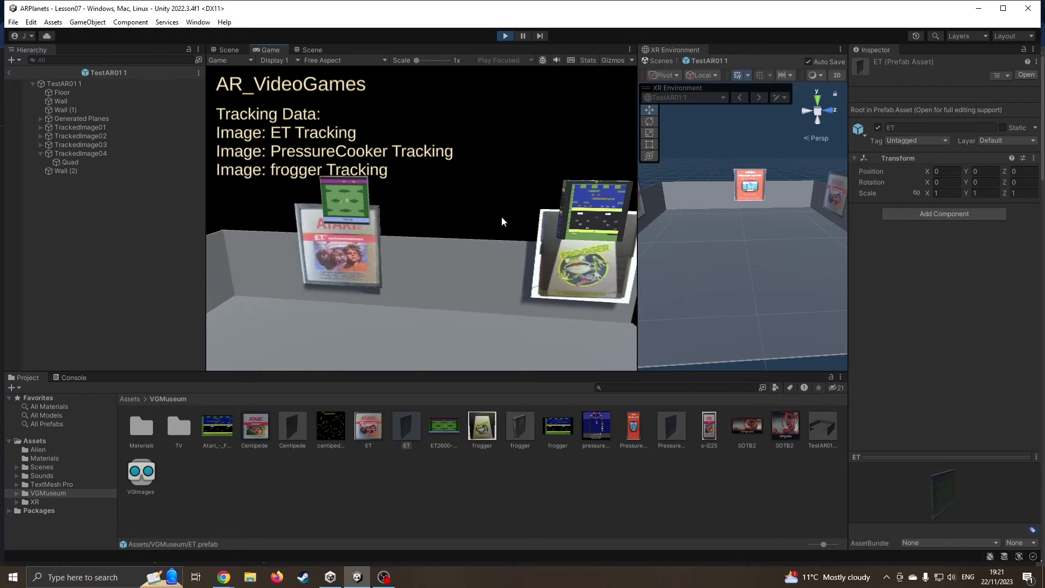
Step: Stop play mode, widen the XR environment preview, and frame the back wall's Pressure Cooker cover
left_click(505, 36)
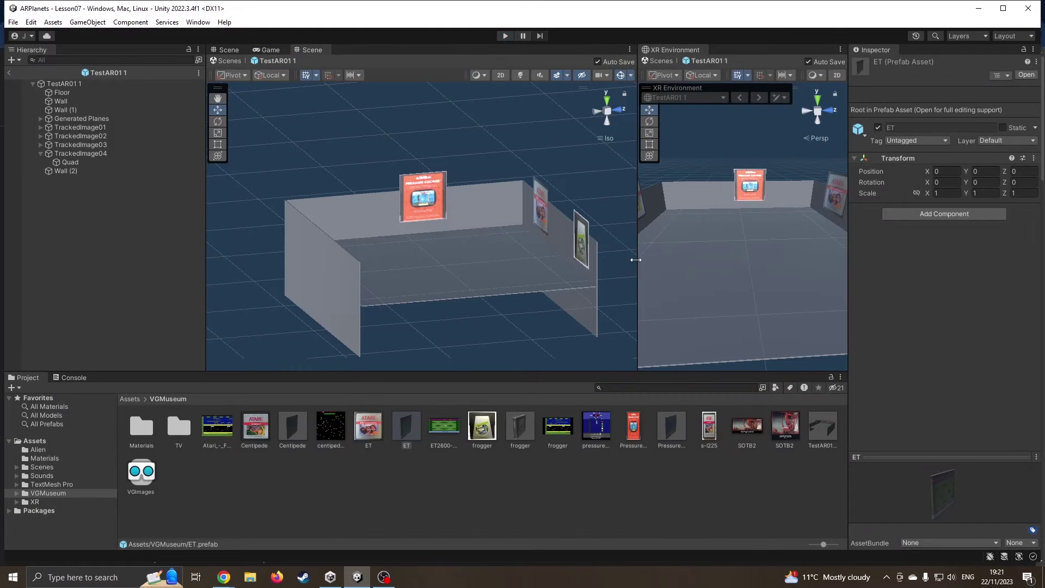
left_click_drag(637, 256, 569, 254)
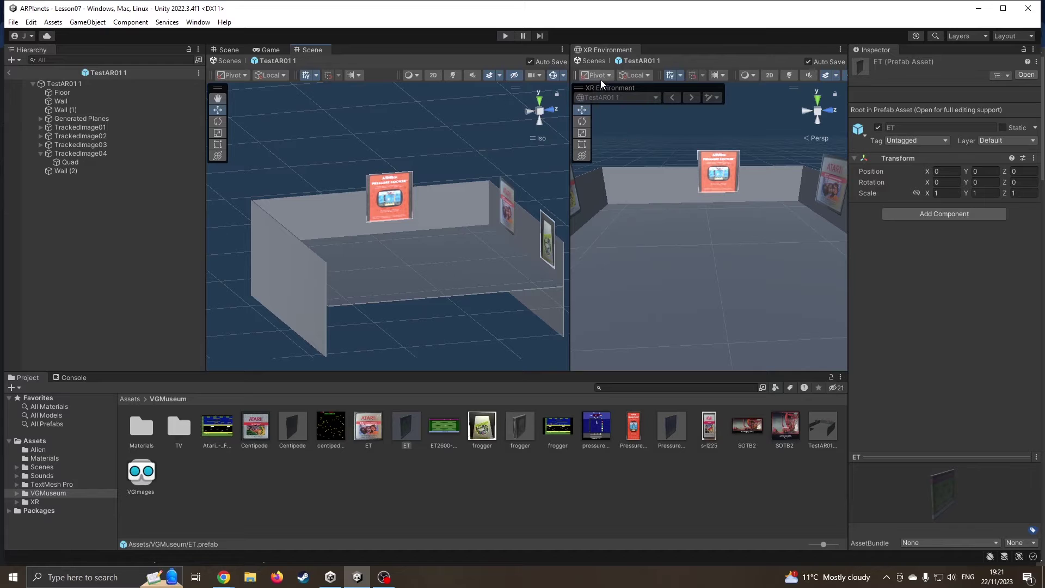
right_click_drag(439, 225, 388, 229)
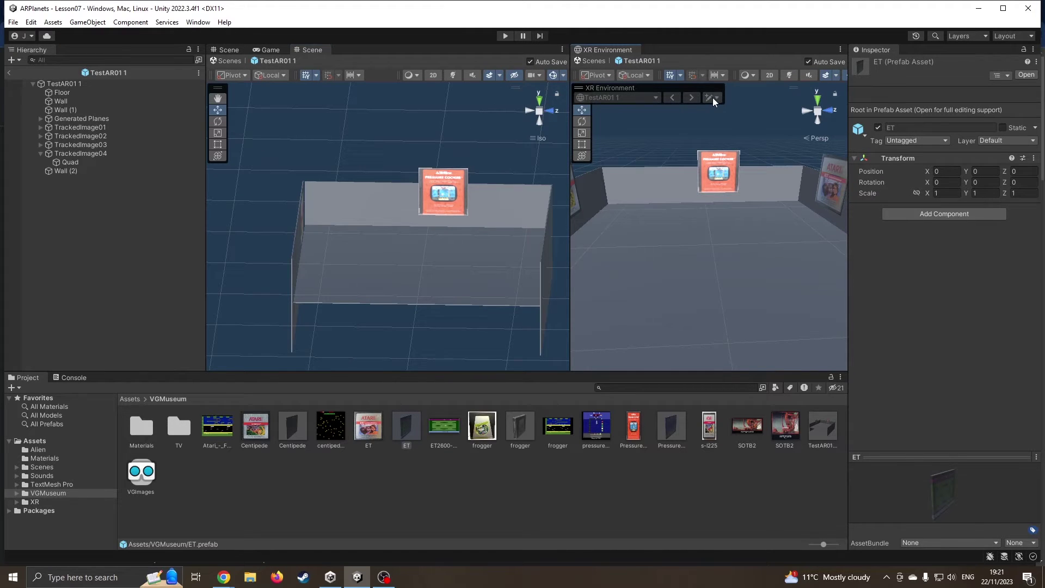
scroll(380, 250, "up", 2)
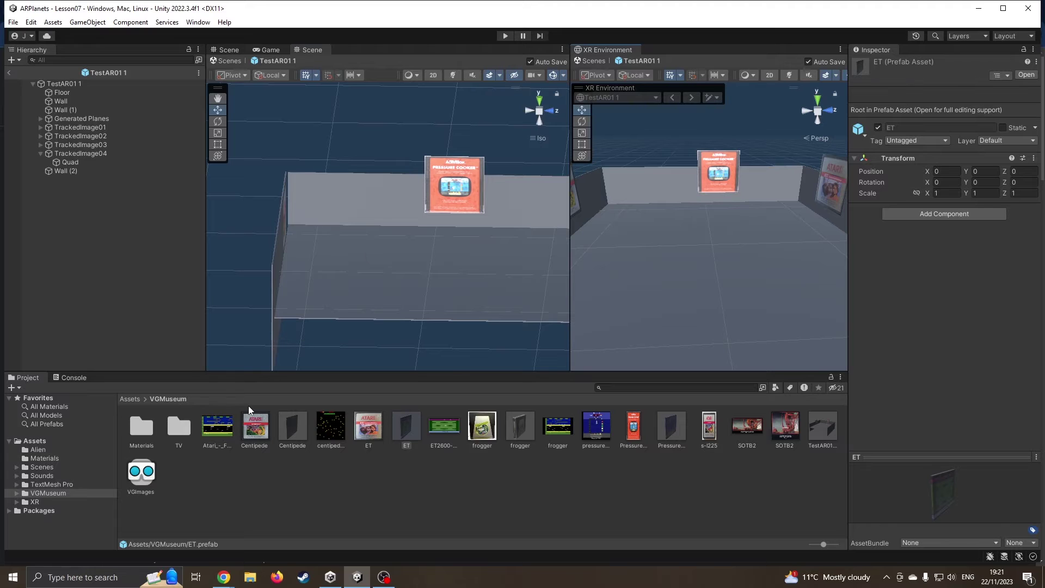
right_click_drag(676, 214, 743, 180)
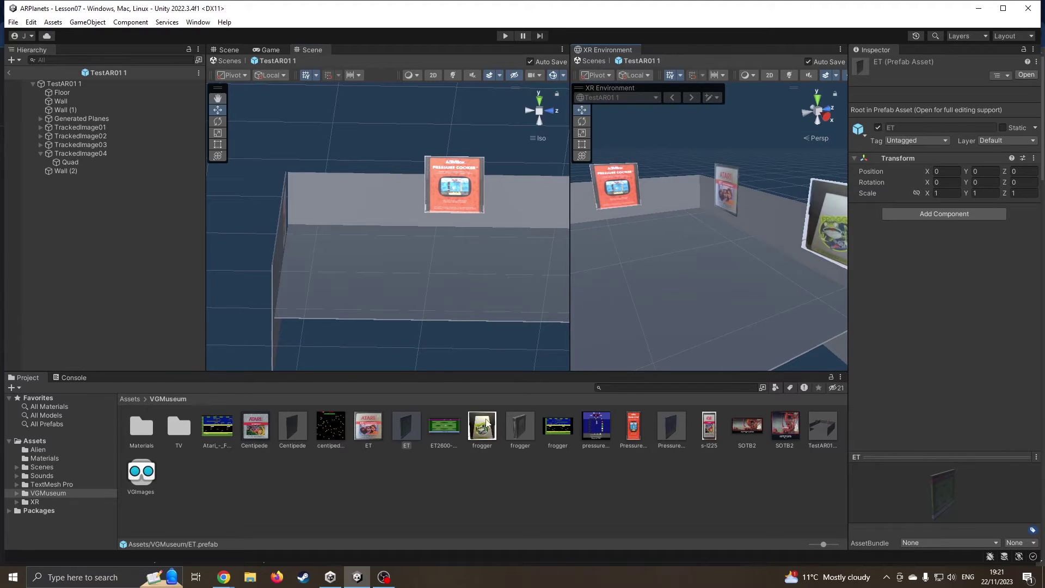
Step: Open Assets > Alien, drop the alien model into the room, then delete it again
left_click(137, 400)
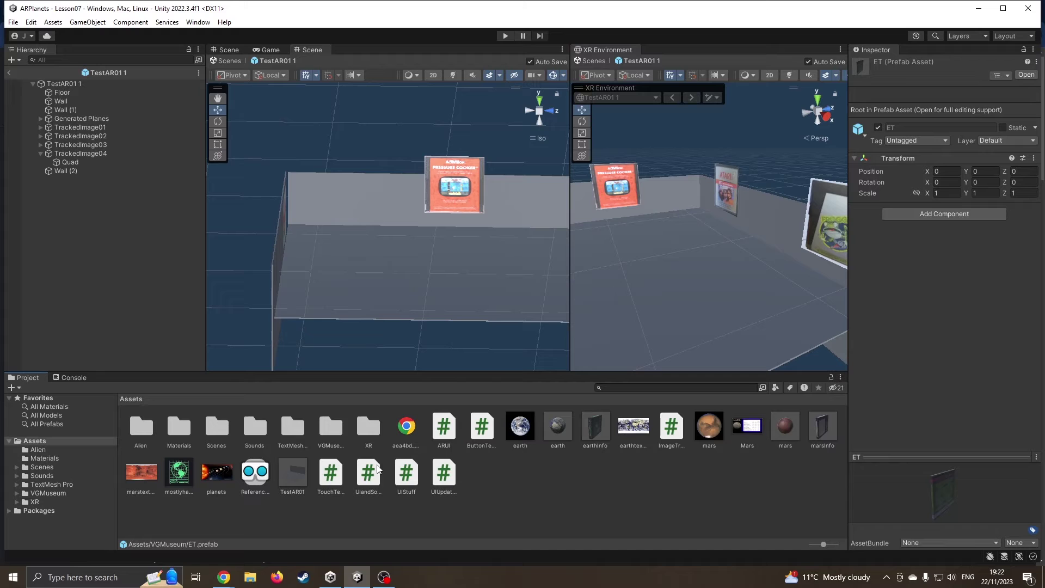
double_click(141, 428)
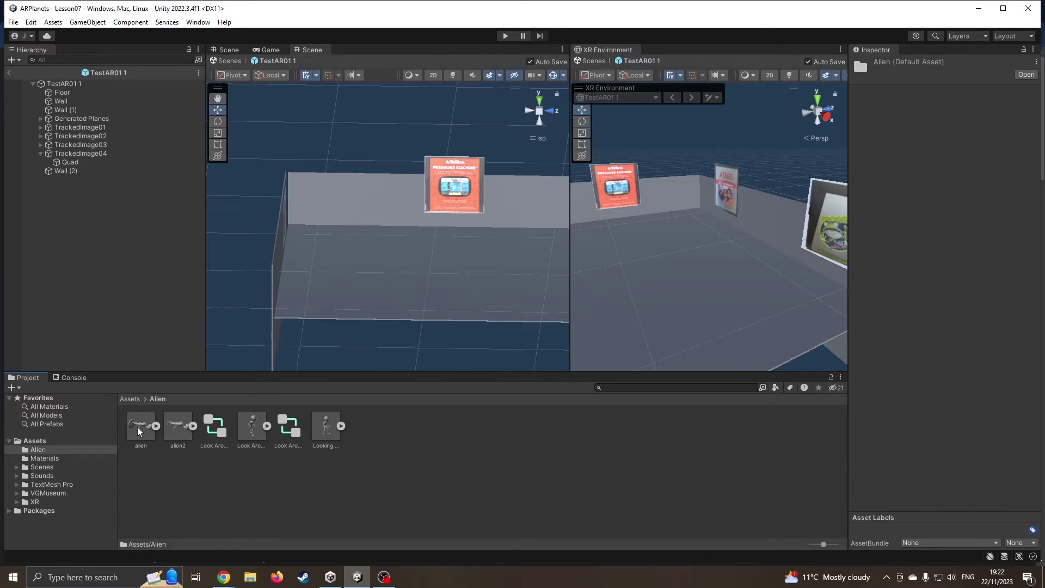
left_click_drag(139, 431, 517, 280)
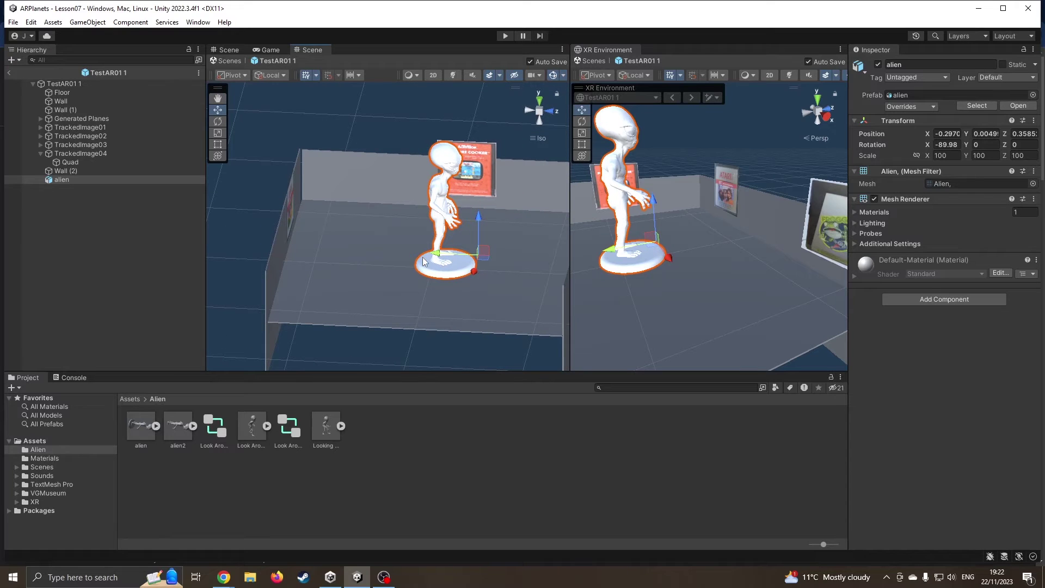
key("Delete")
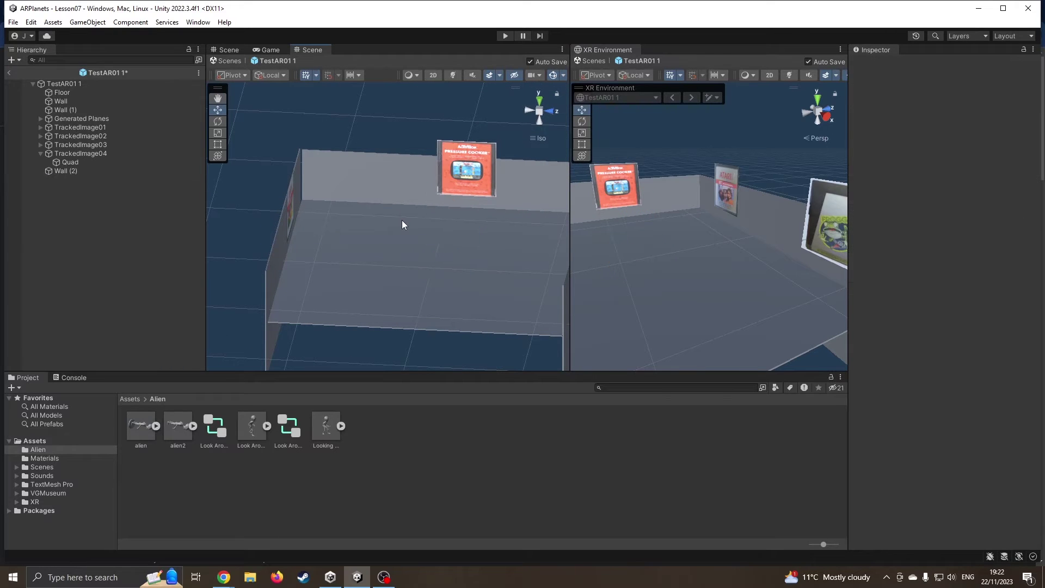
Step: Create an empty object in the Hierarchy named ET
right_click(149, 222)
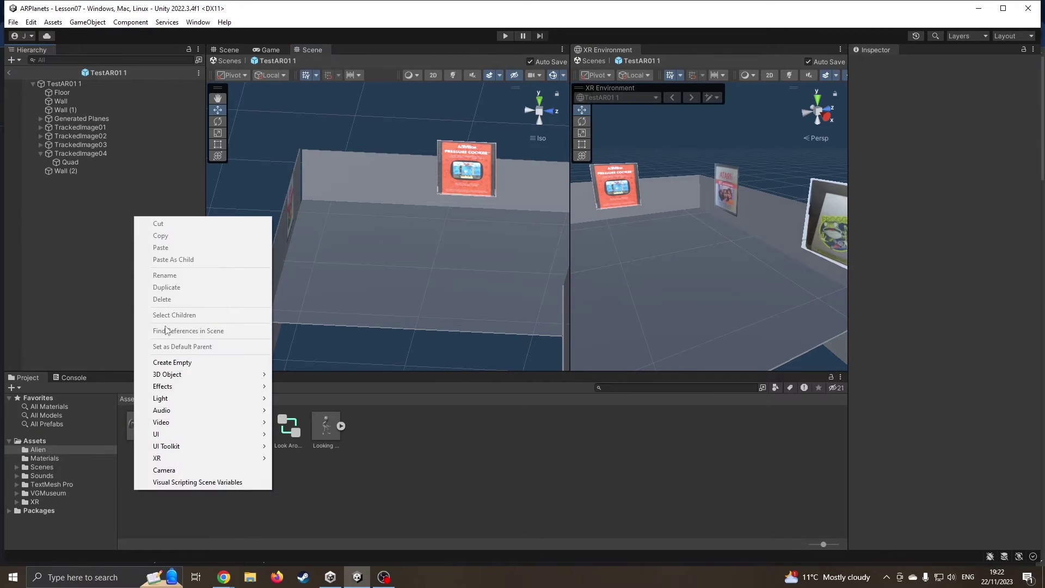
left_click(204, 360)
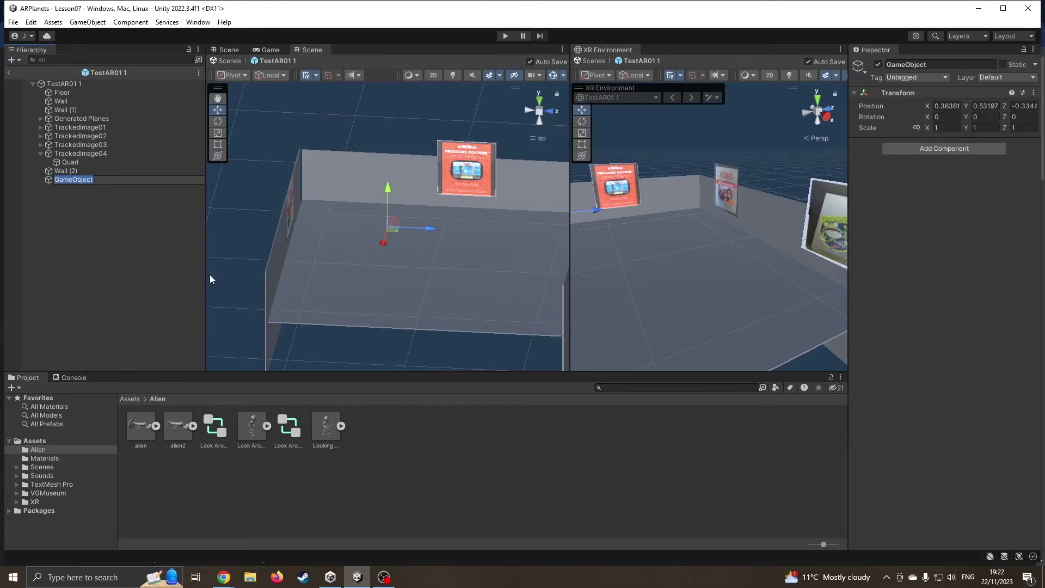
type("ET")
key("Return")
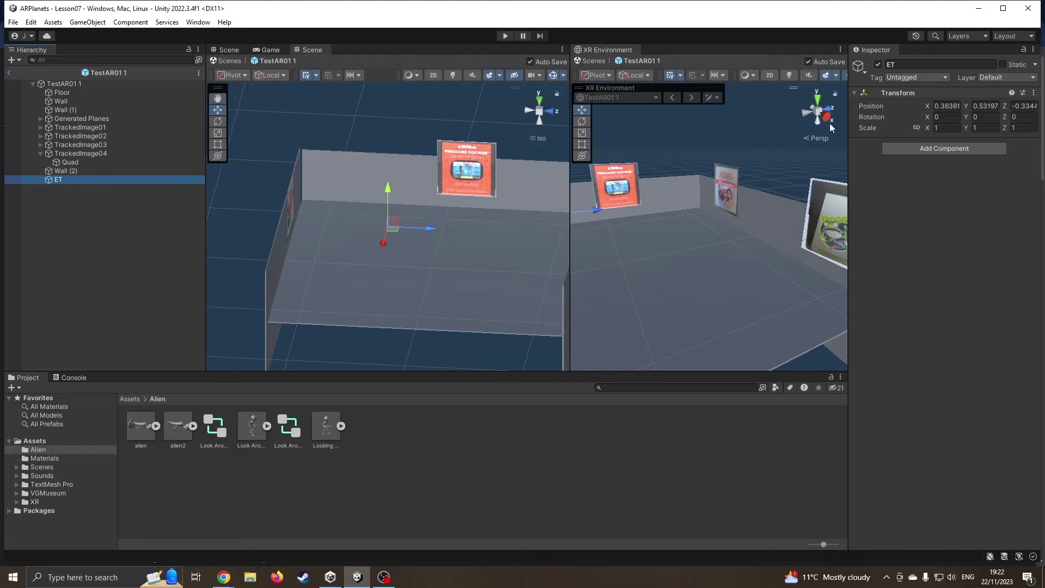
Step: Set ET's Transform position to 0, 0, 0
left_click(945, 106)
type("0")
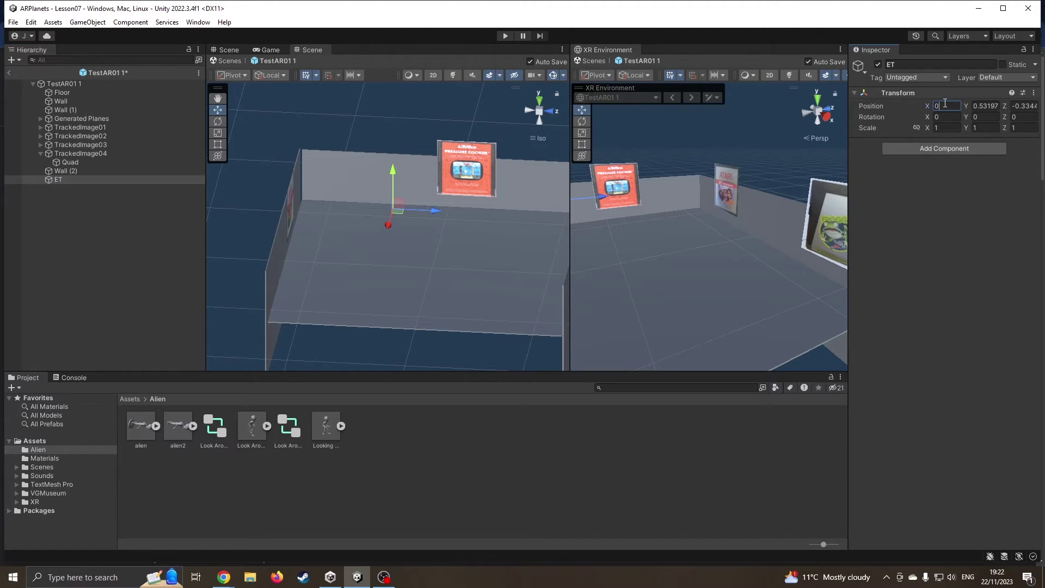
key("Tab")
type("0")
key("Tab")
type("0")
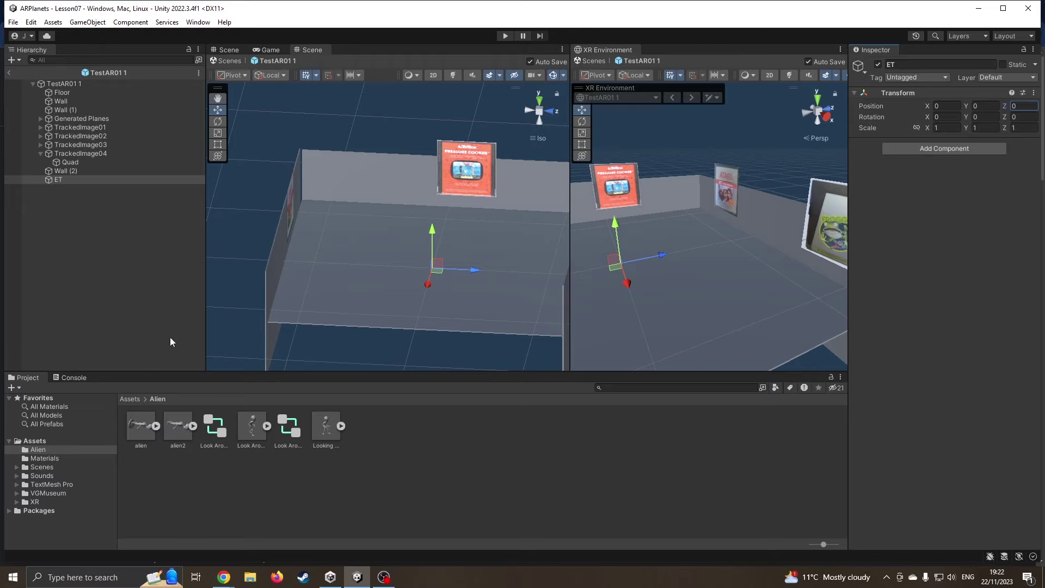
Step: Drag the alien model onto ET so it becomes ET's child
left_click_drag(139, 432, 119, 303)
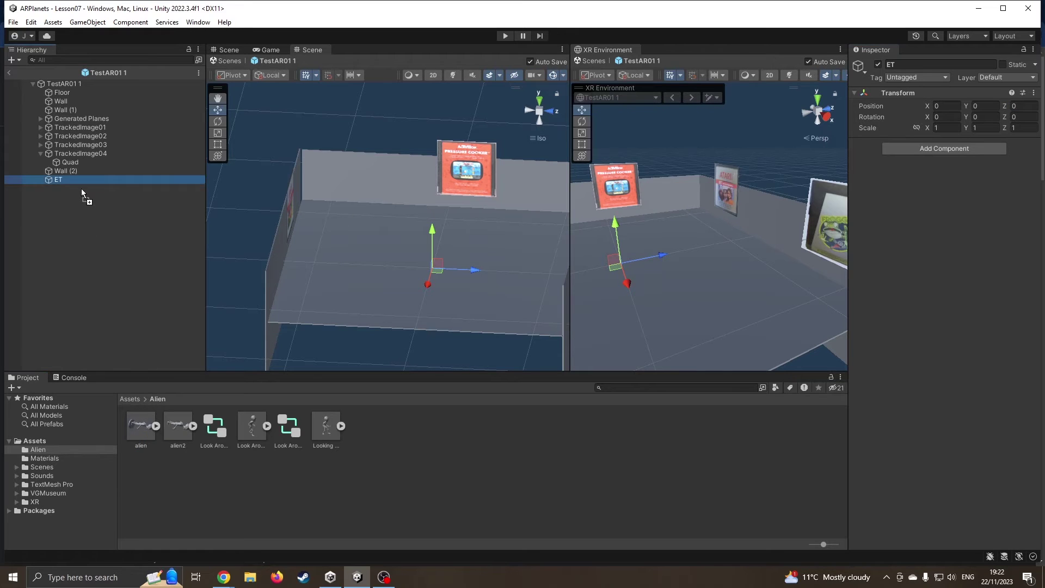
left_click_drag(81, 189, 79, 179)
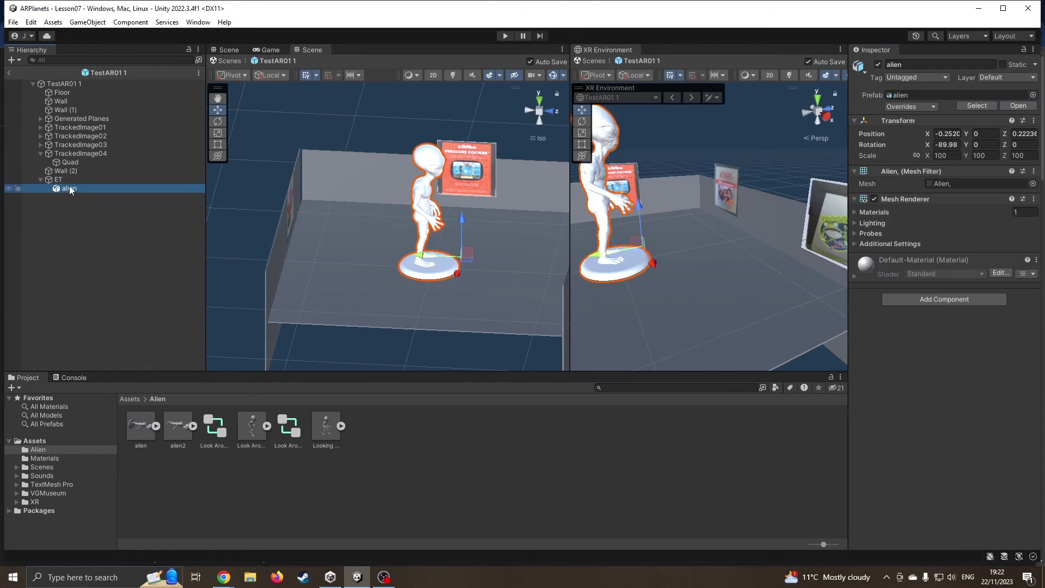
left_click(63, 181)
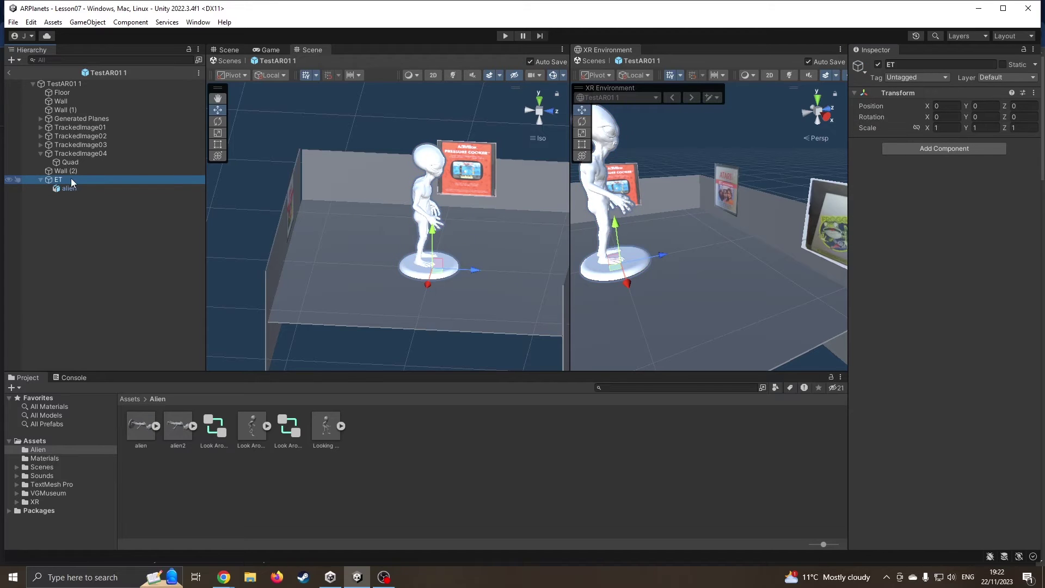
left_click(74, 187)
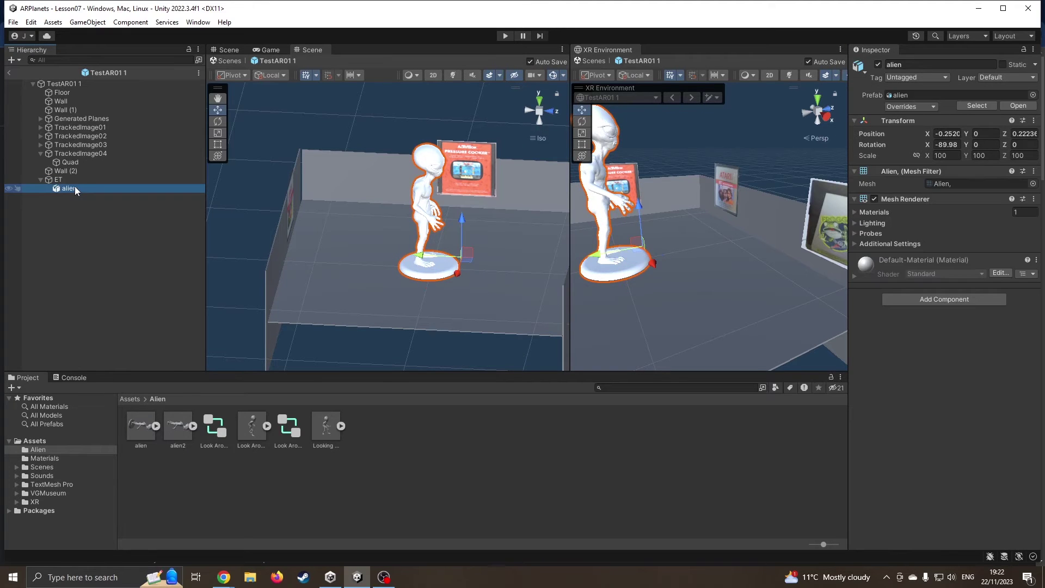
left_click(73, 178)
left_click(73, 185)
Step: Set the alien's X and Z position to 0, then reselect ET
left_click(946, 135)
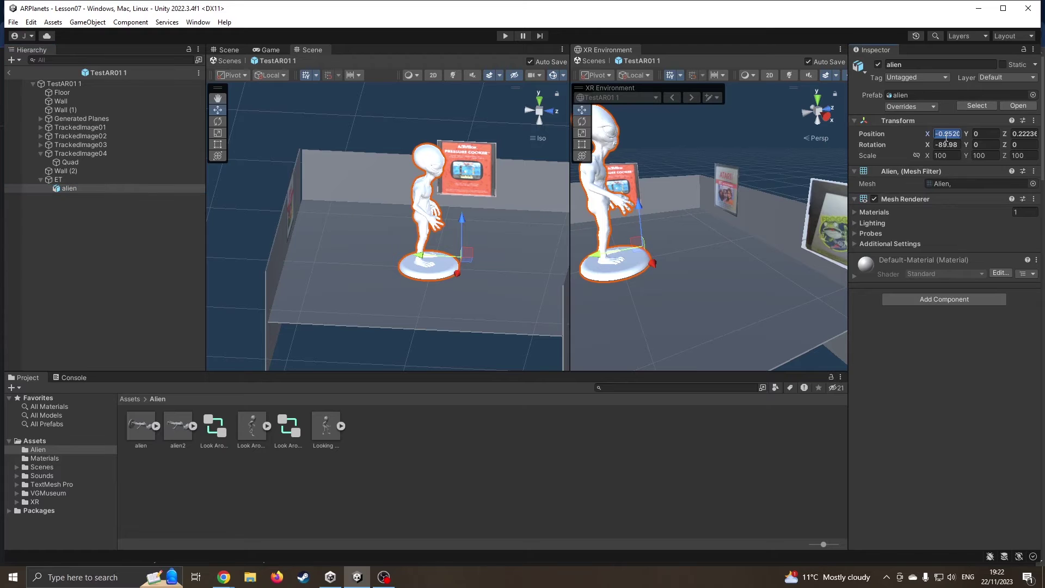
type("0")
key("Tab")
key("Tab")
type("0")
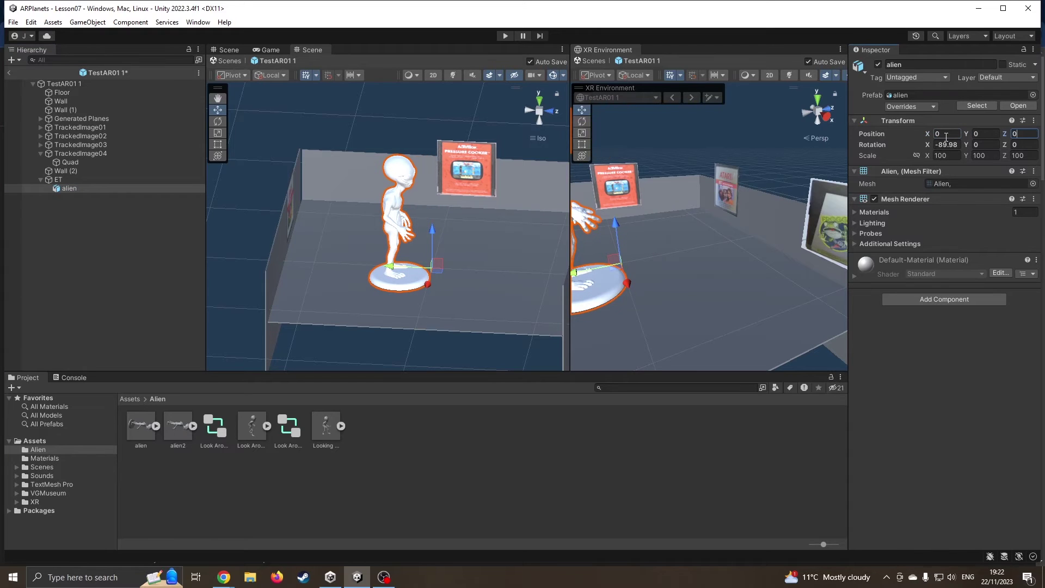
left_click(66, 181)
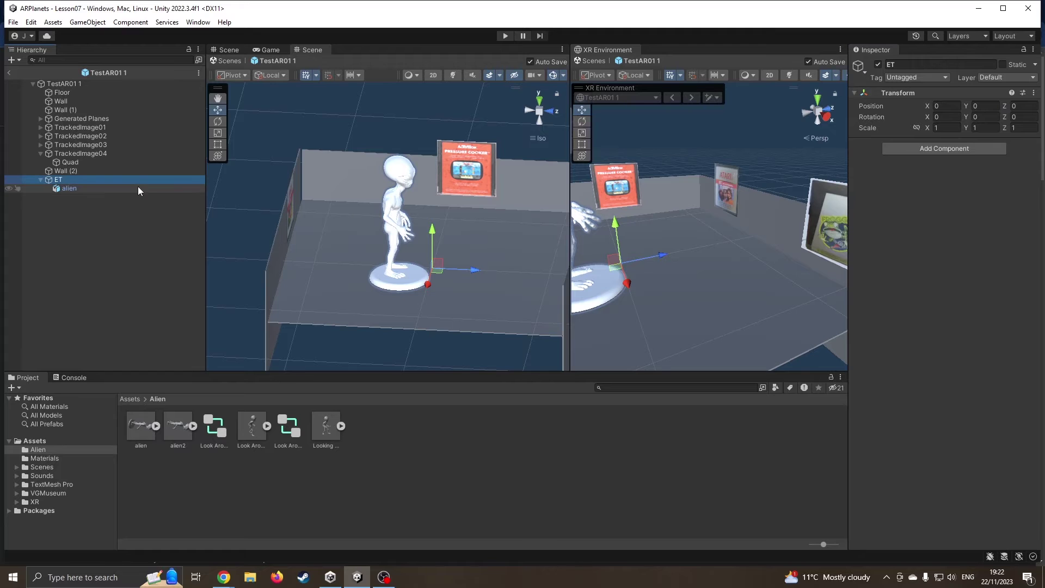
Step: Nudge ET and the alien slightly along the Z axis
mouse_move(475, 270)
left_mouse_down()
mouse_move(522, 270)
mouse_move(471, 269)
left_mouse_up()
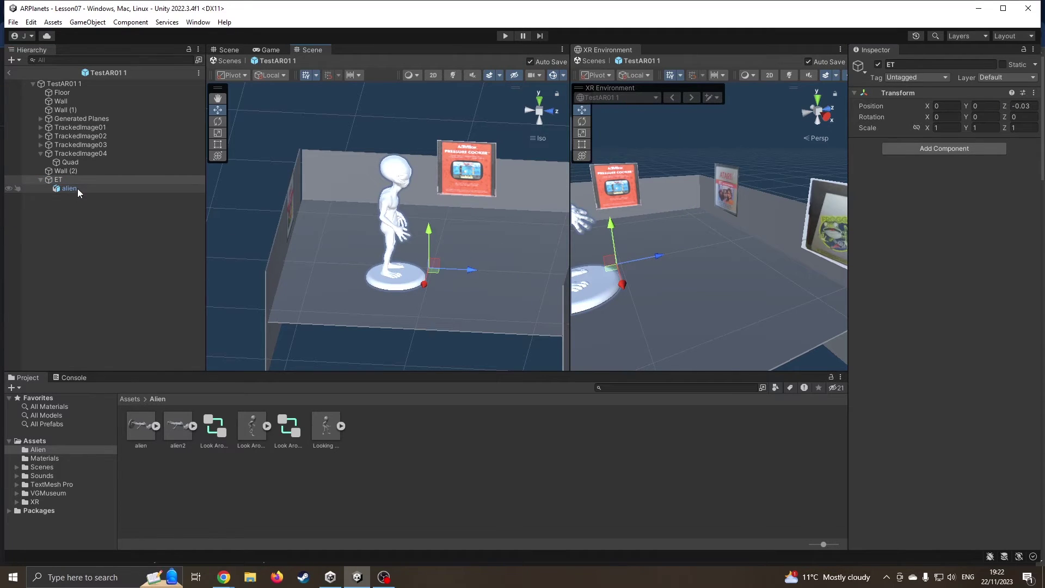
left_click(75, 187)
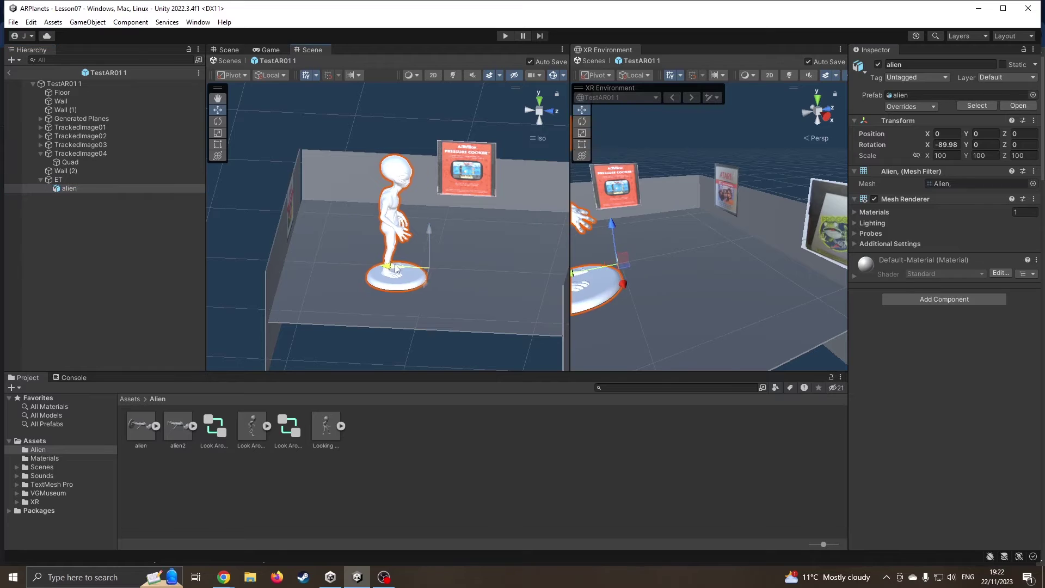
left_click_drag(396, 268, 327, 265)
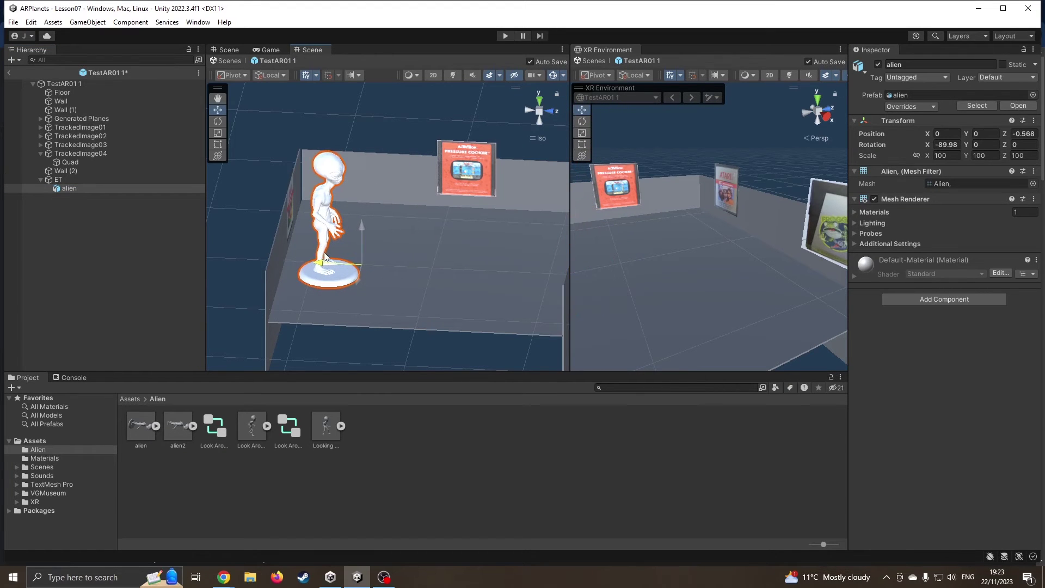
Step: Try rotating ET, undo the rotation, and edit the alien's Z position field
left_click(67, 180)
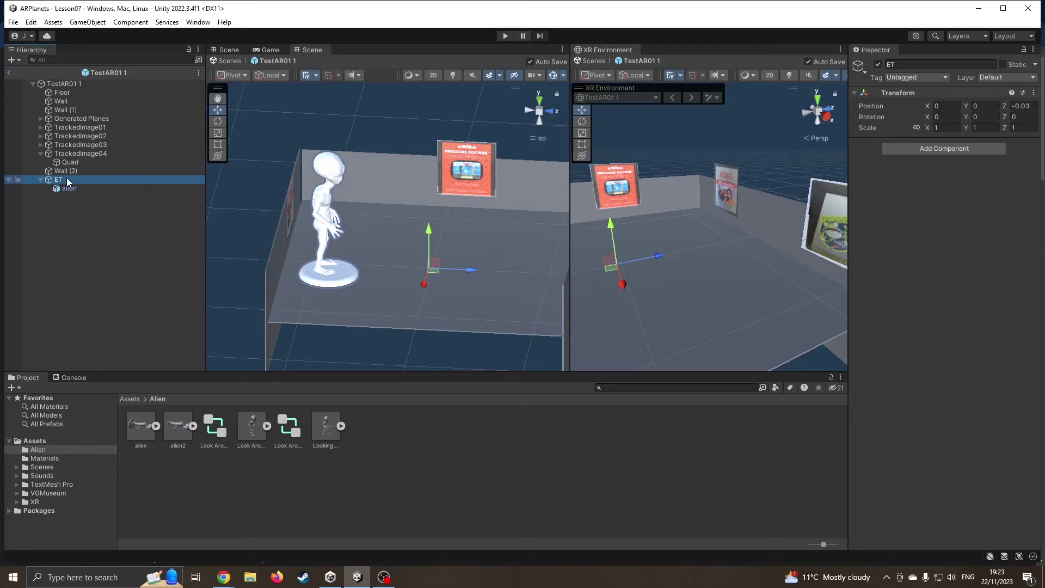
left_click(219, 121)
left_click_drag(457, 284, 472, 240)
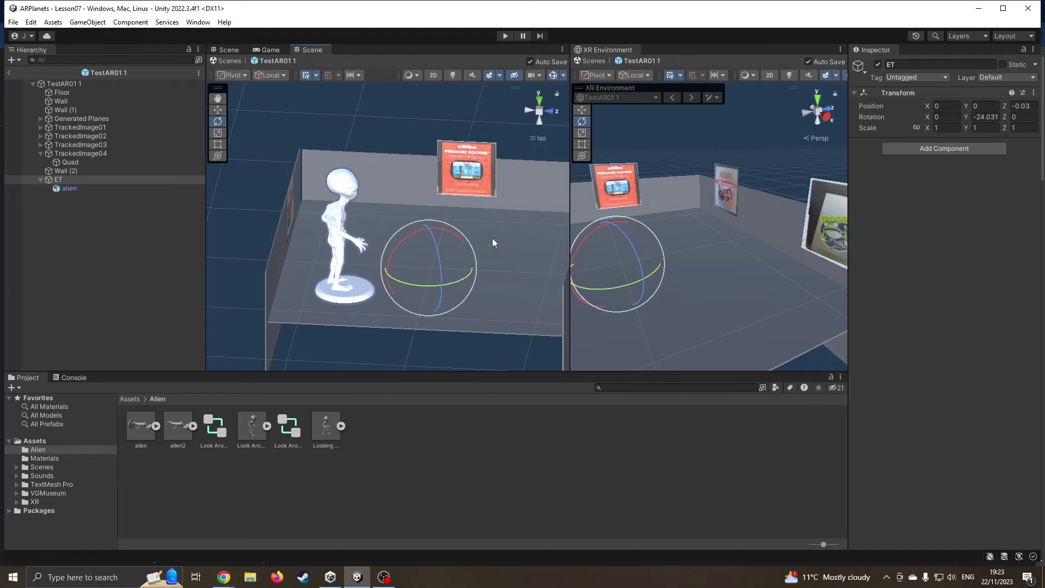
key("ctrl+z")
left_click(81, 186)
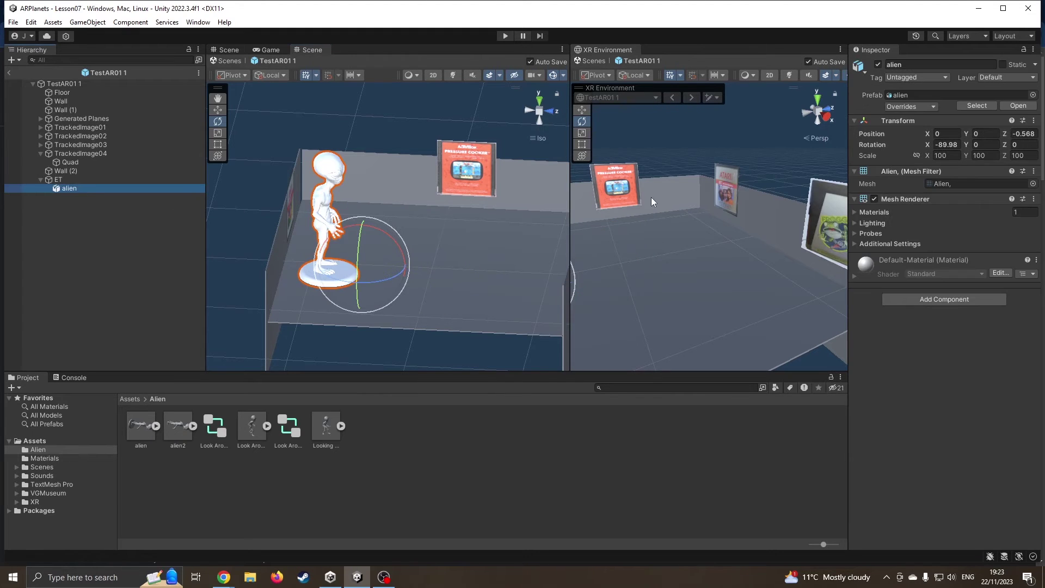
left_click(1021, 134)
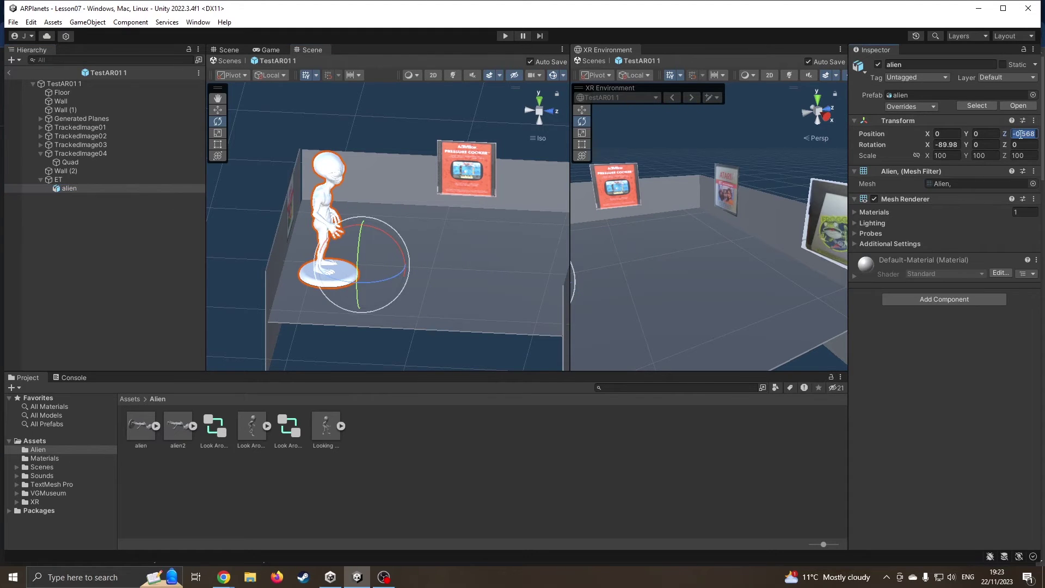
Step: Set the alien's Z to 0, keep it under ET, and nudge it along Z
type("0")
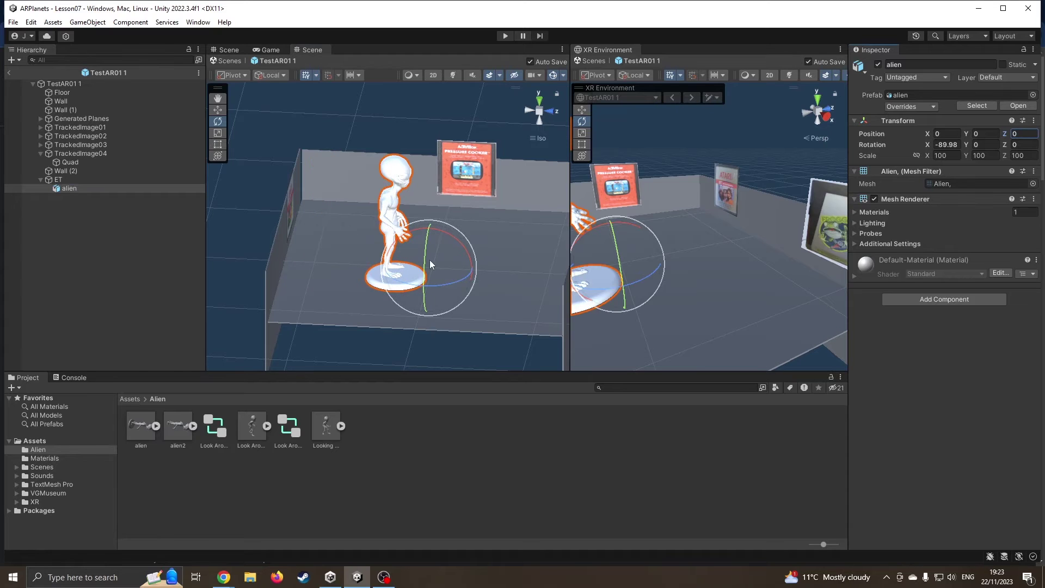
left_click(90, 177)
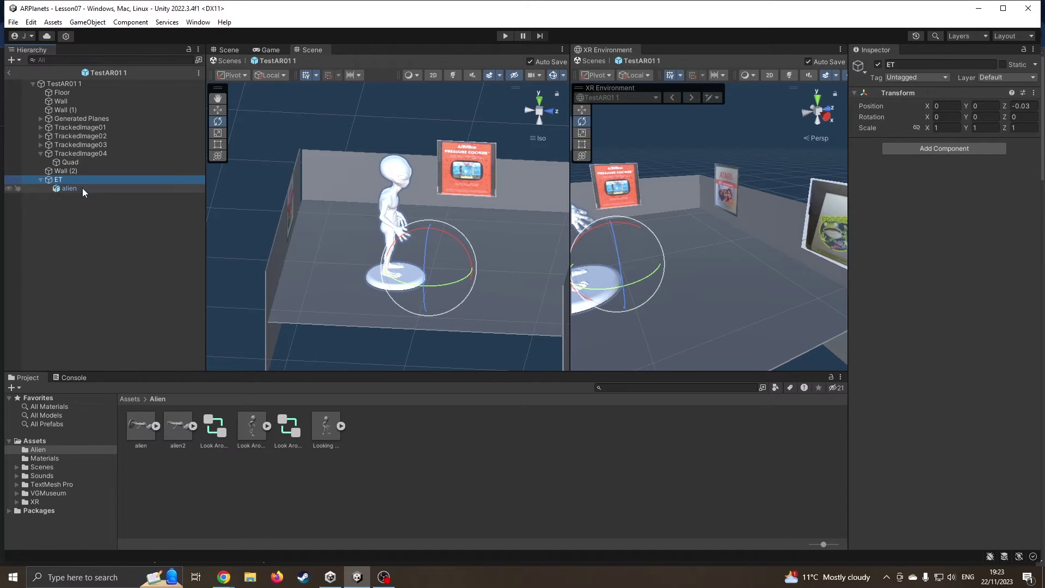
left_click_drag(83, 188, 83, 180)
left_click(81, 188)
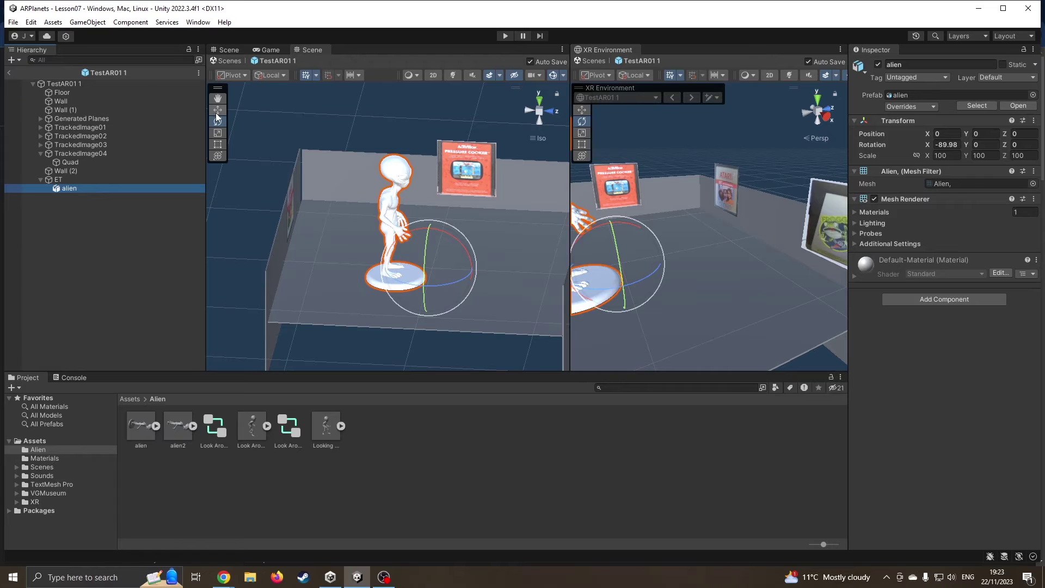
key("w")
left_click_drag(409, 269, 438, 269)
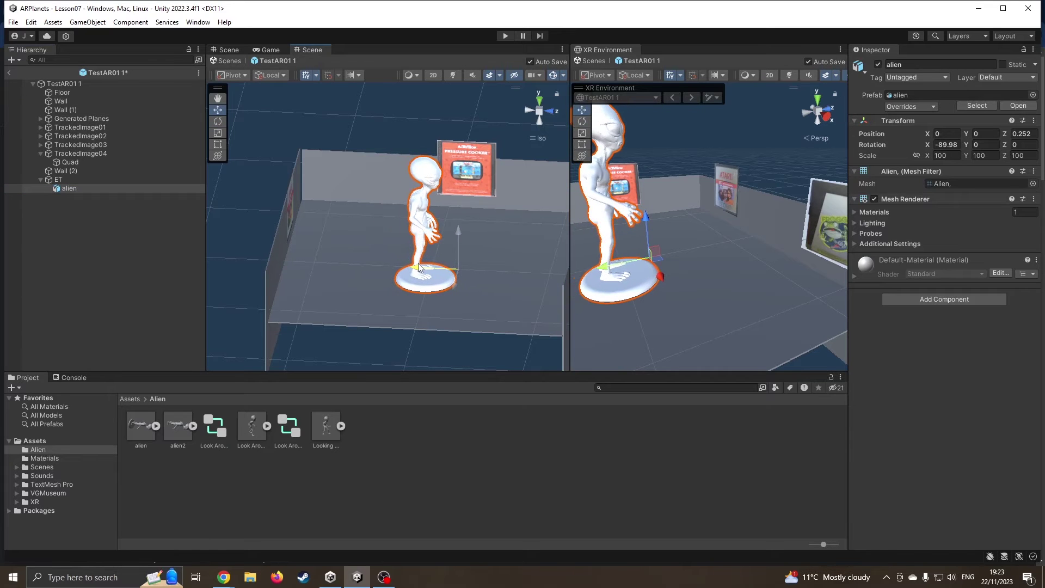
Step: Rotate ET around its vertical axis
left_click(89, 179)
left_click(86, 188)
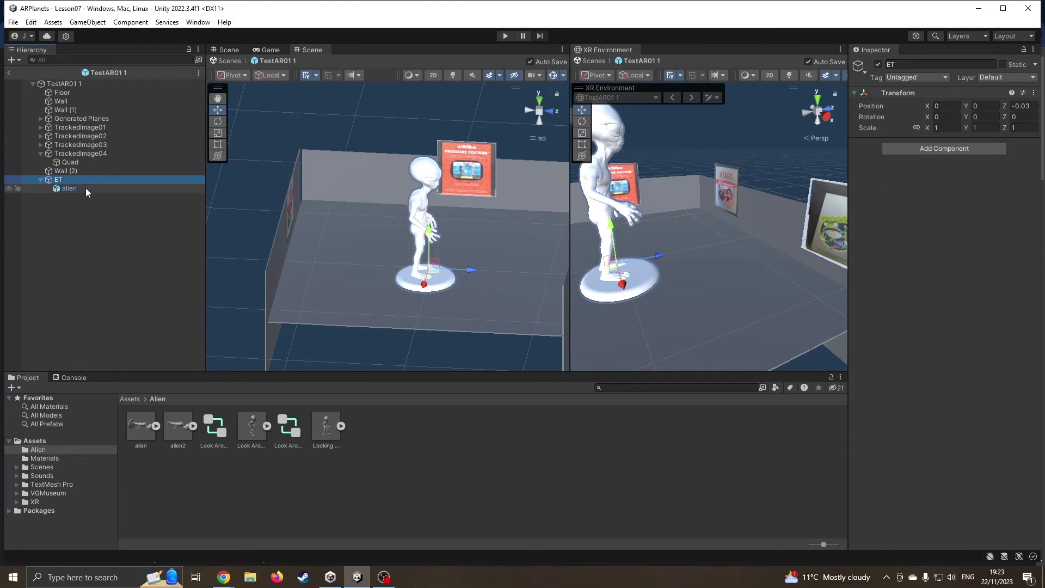
left_click(86, 180)
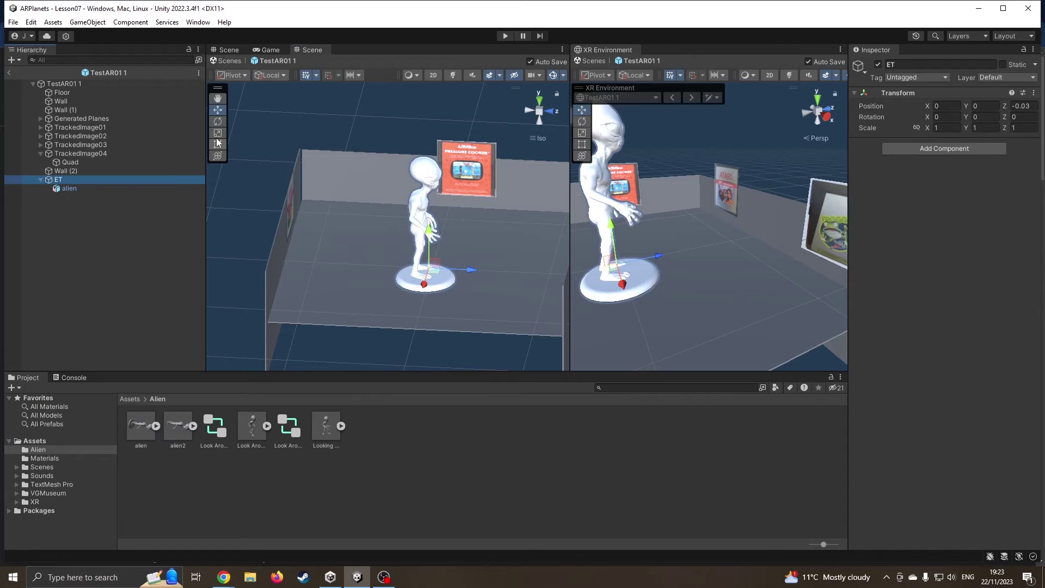
left_click(218, 122)
left_click_drag(460, 276, 381, 264)
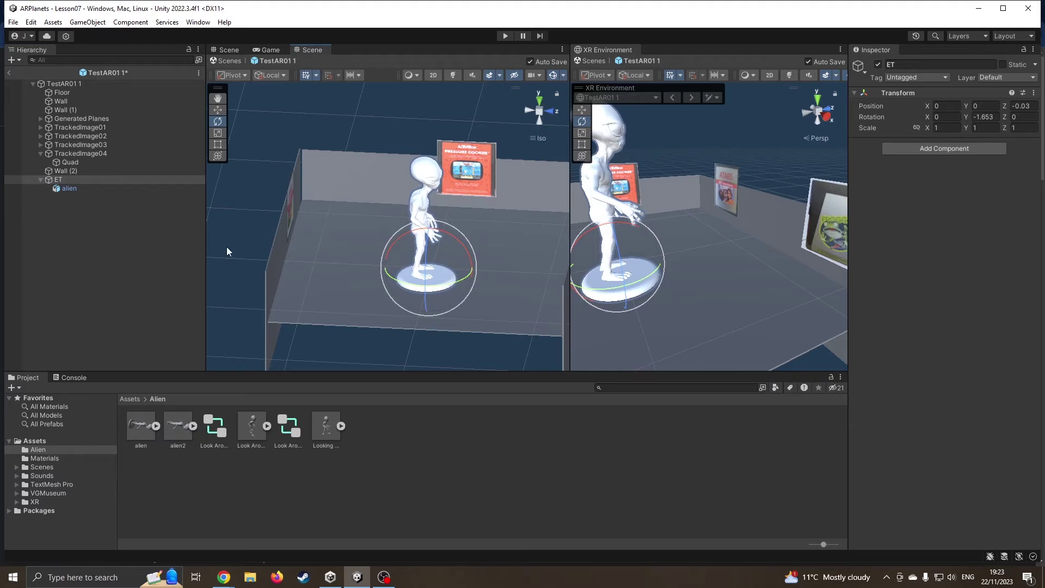
Step: Shrink the alien to about a third of its size and save the scene
left_click(91, 197)
left_click(101, 191)
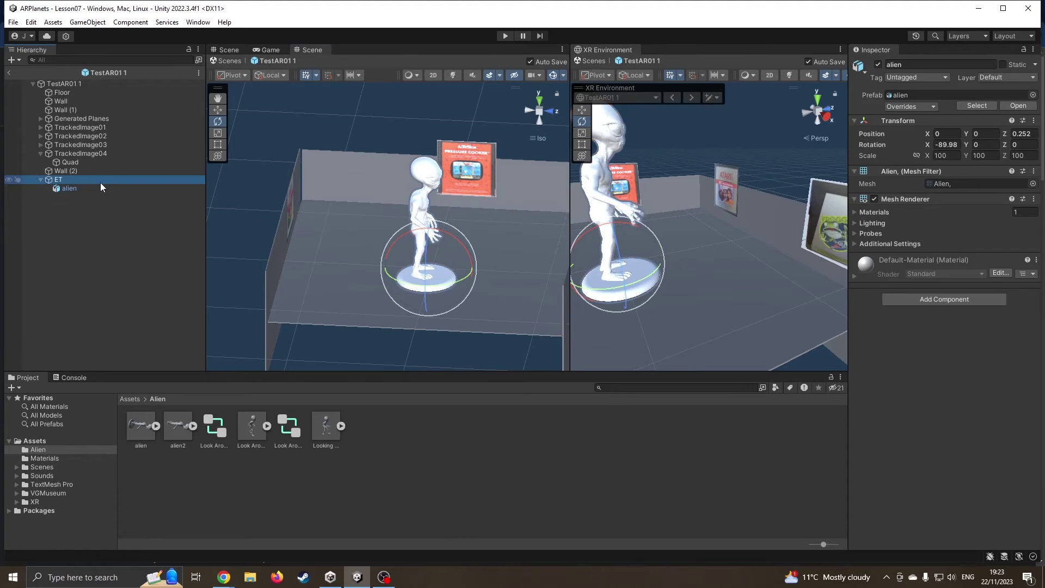
left_click(100, 182)
left_click(72, 188)
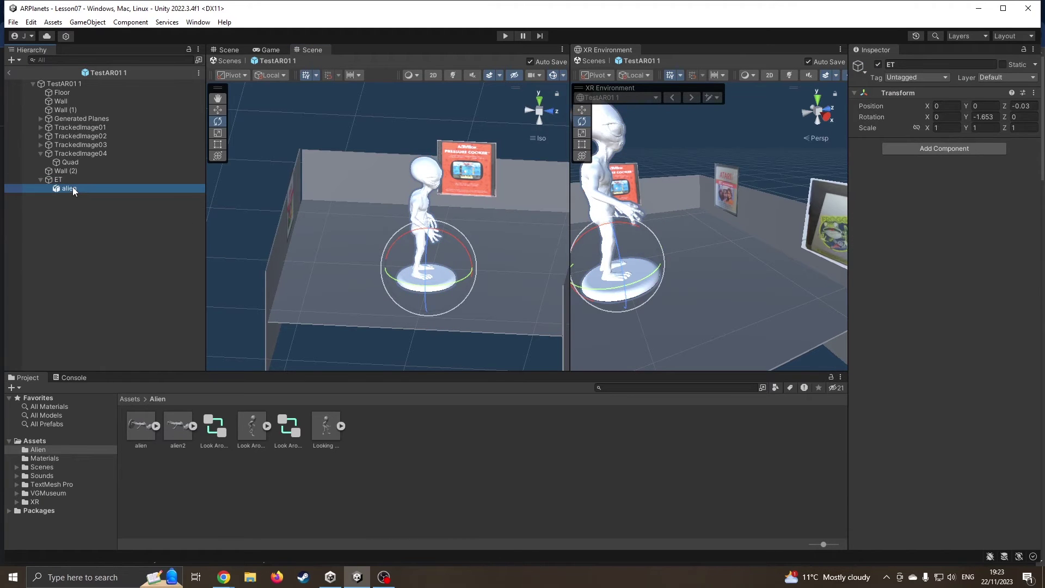
left_click(218, 110)
left_click(218, 132)
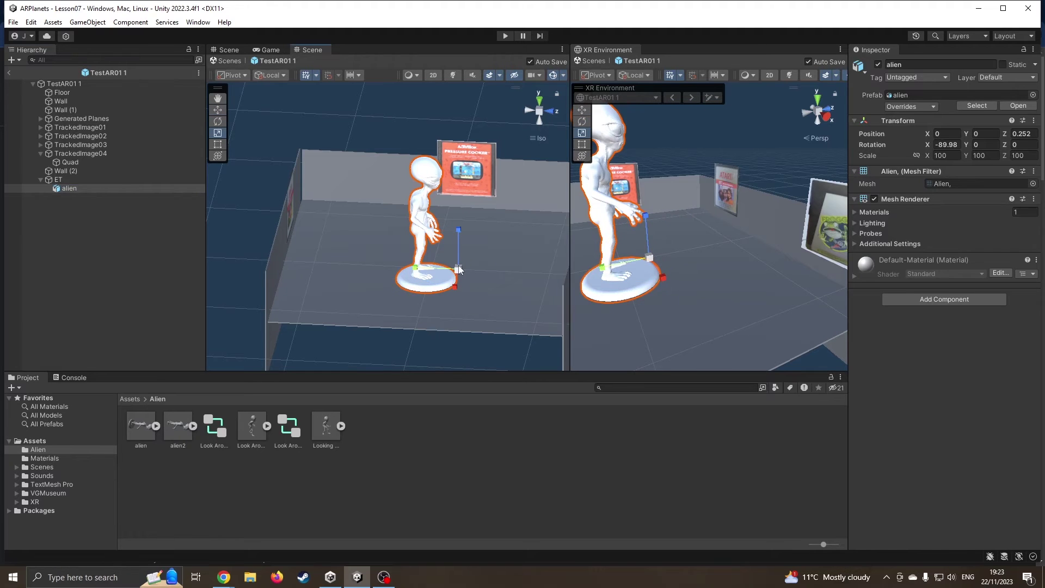
left_click_drag(460, 270, 490, 303)
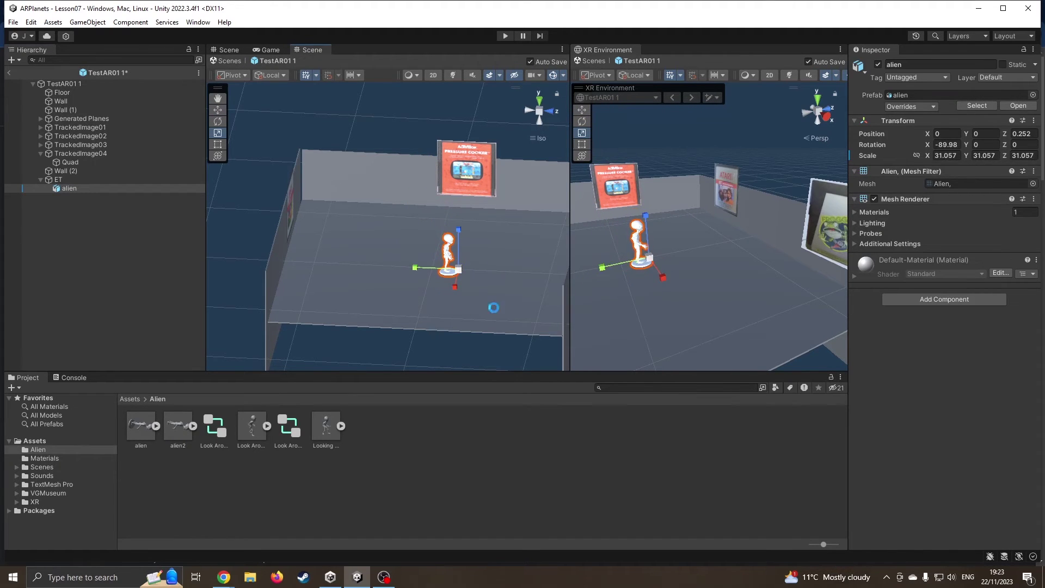
key("ctrl+s")
Step: Drag ET into the top-level Assets folder to save it as ET.prefab
left_click(86, 180)
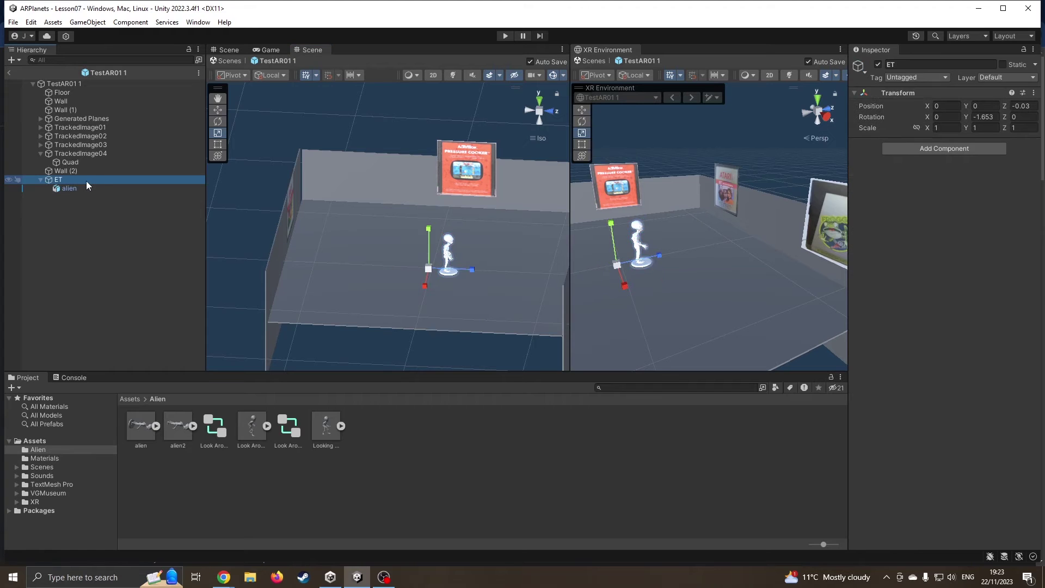
left_click(87, 189)
left_click(72, 180)
left_click(130, 399)
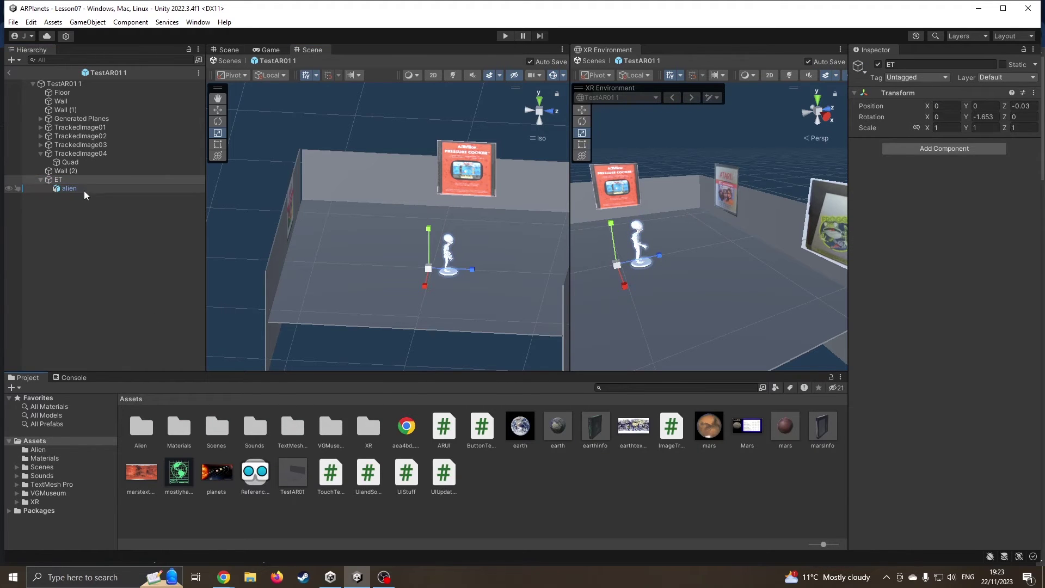
left_click_drag(60, 180, 543, 508)
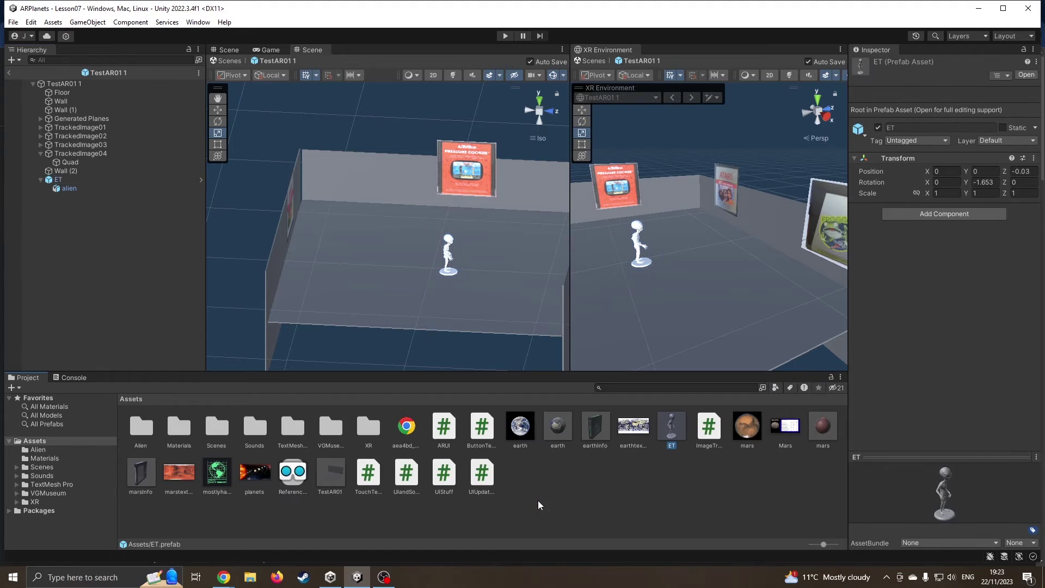
double_click(337, 439)
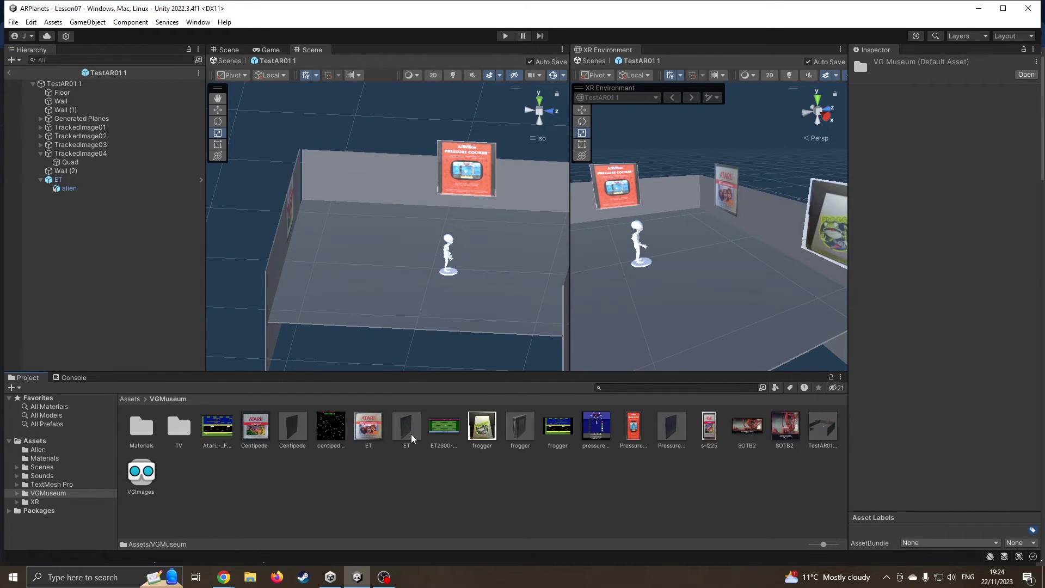
left_click(74, 180)
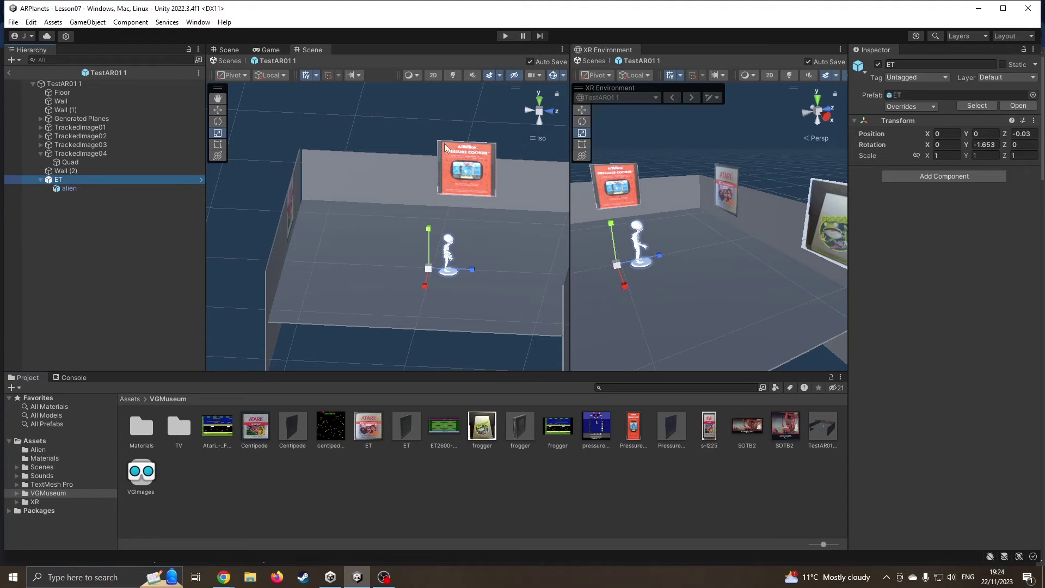
Step: Return from prefab editing to the Lesson07 scene and widen the XR Environment view
left_click_drag(568, 204, 492, 204)
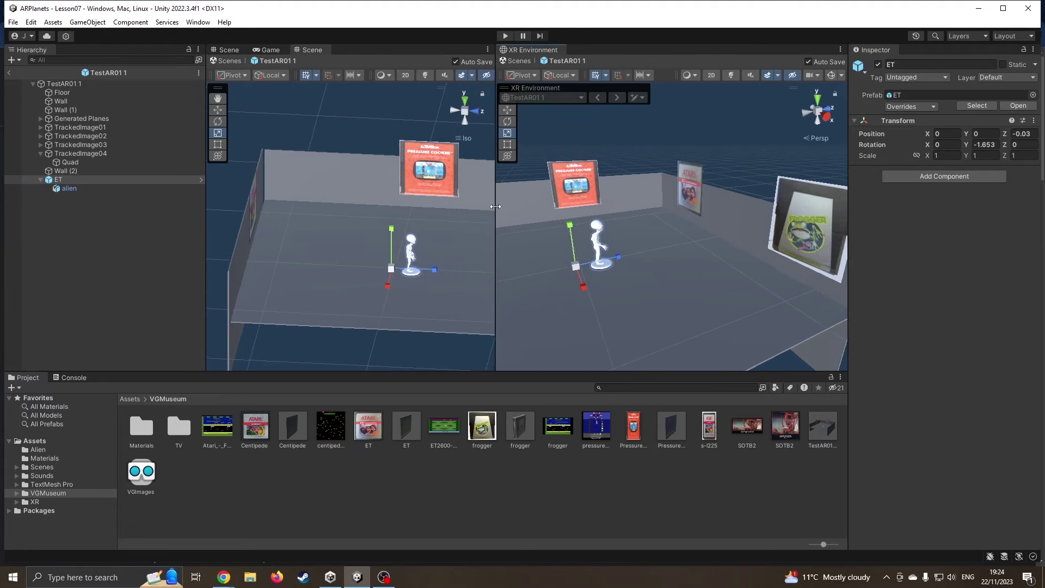
left_click(227, 58)
left_click_drag(494, 219, 468, 223)
Step: Assign the ET prefab to Element 0 of XR Origin's Ar Prefabs, then start play mode
left_click(61, 96)
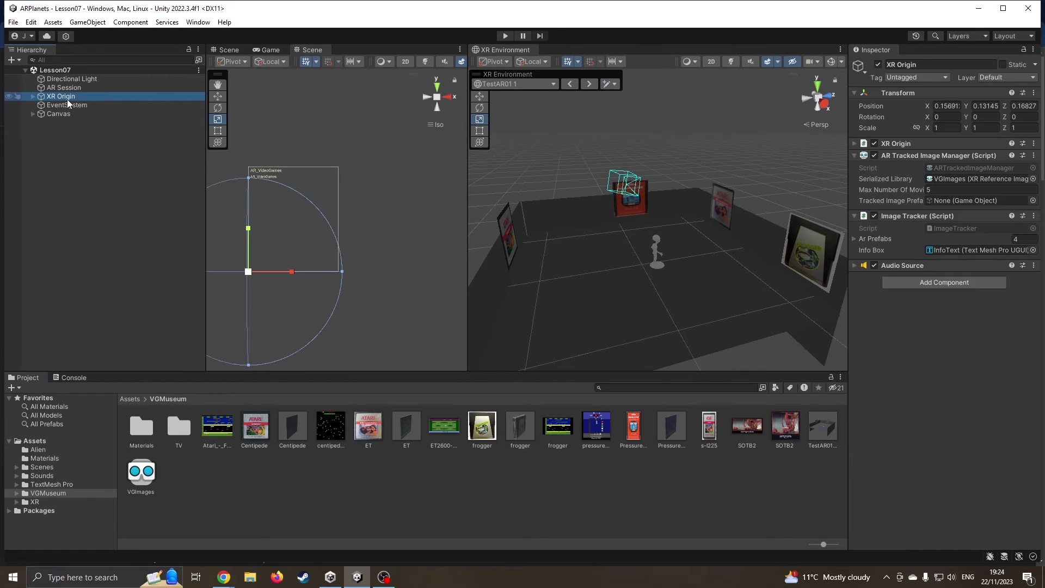
left_click(853, 239)
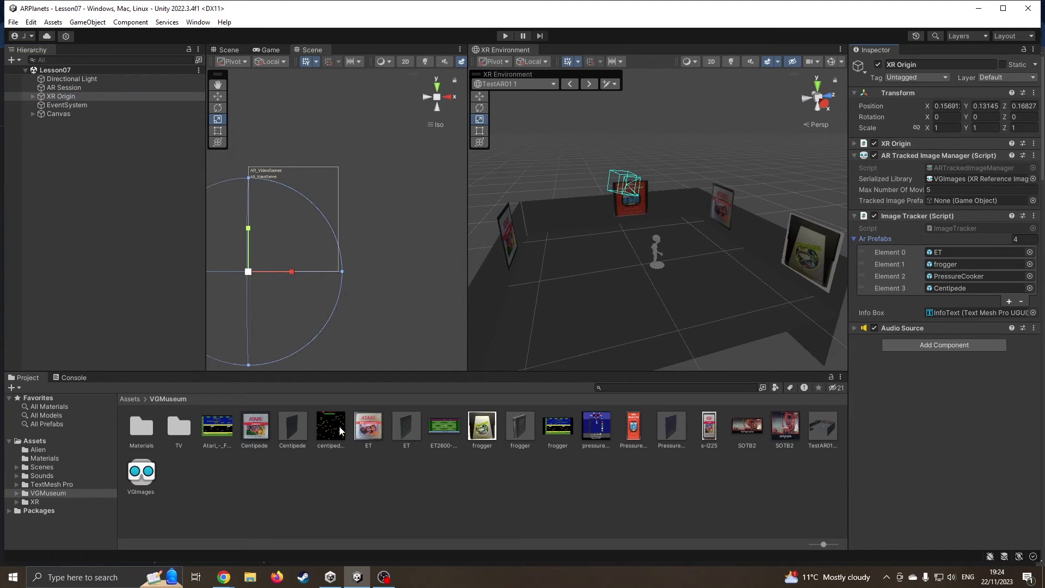
left_click(131, 399)
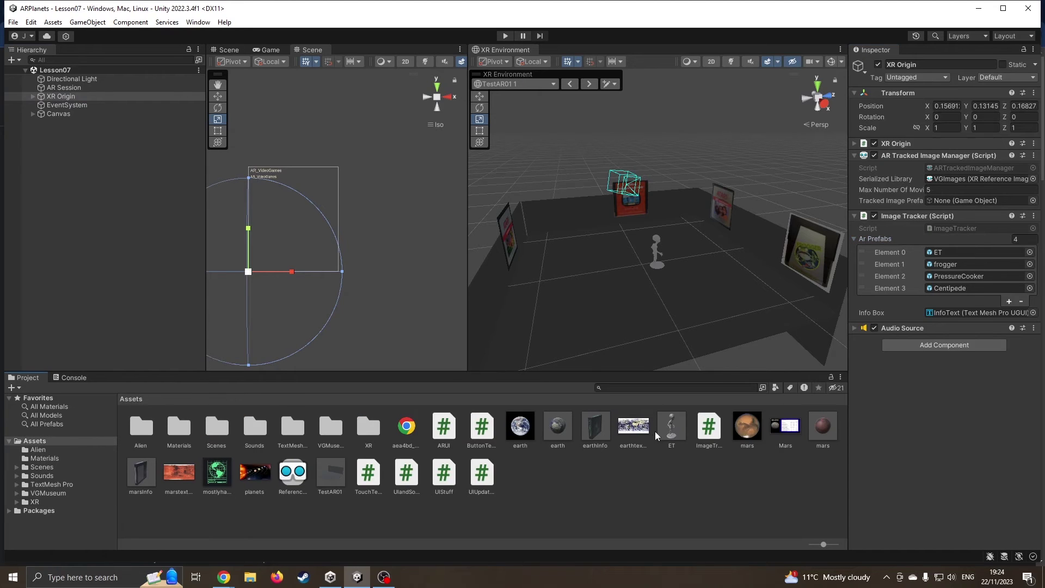
left_click_drag(897, 304, 942, 253)
left_click(505, 36)
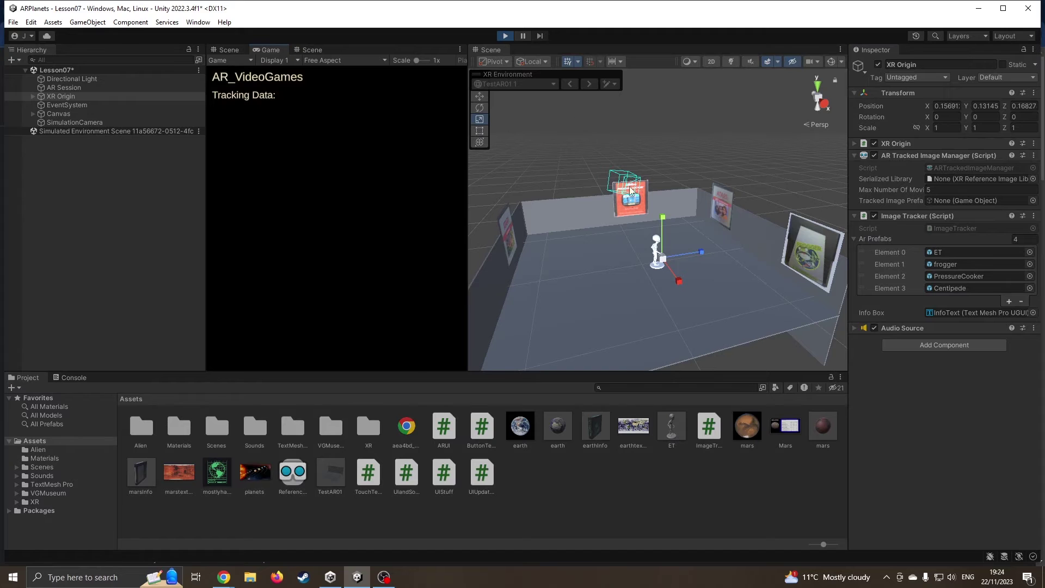
Step: Enlarge the Game view, aim at the ET cartridge to see the alien, then stop
left_click_drag(470, 210, 664, 221)
right_click_drag(517, 227, 518, 187)
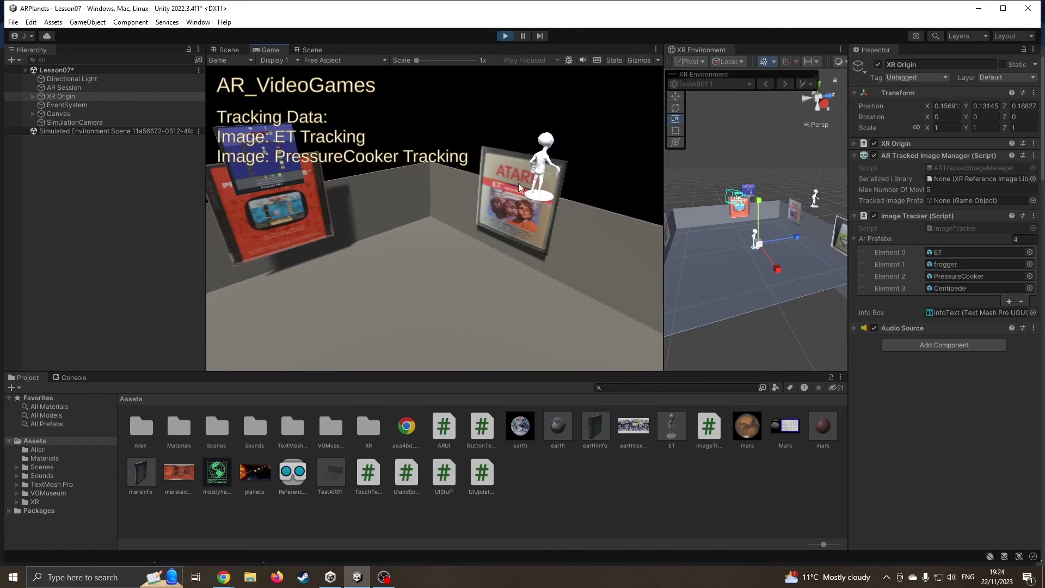
left_click(506, 36)
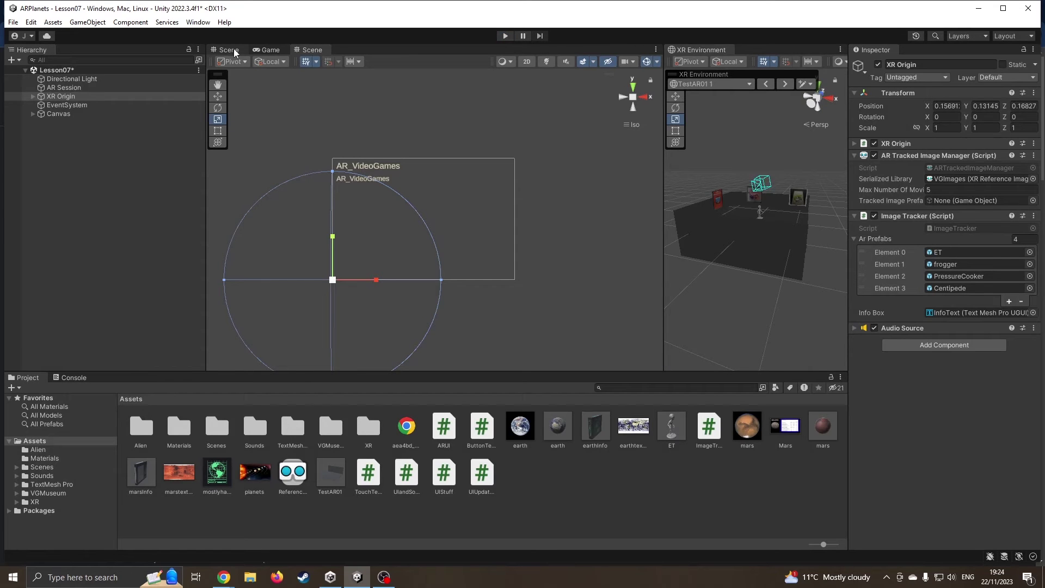
Step: Open the XR simulation environment scene for editing and select the alien model inside ET
left_click_drag(663, 166, 535, 155)
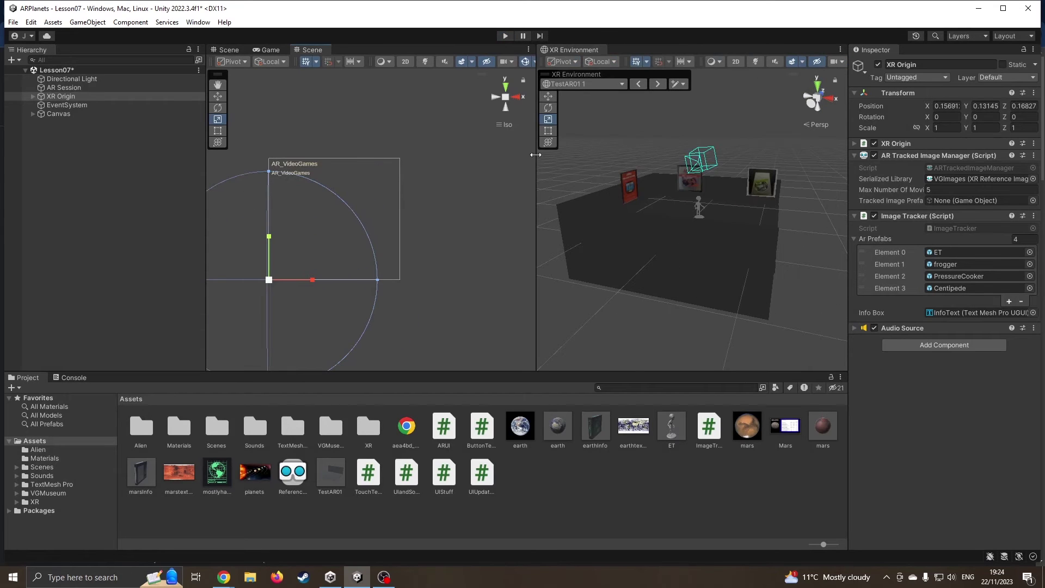
left_click(681, 87)
left_click(713, 120)
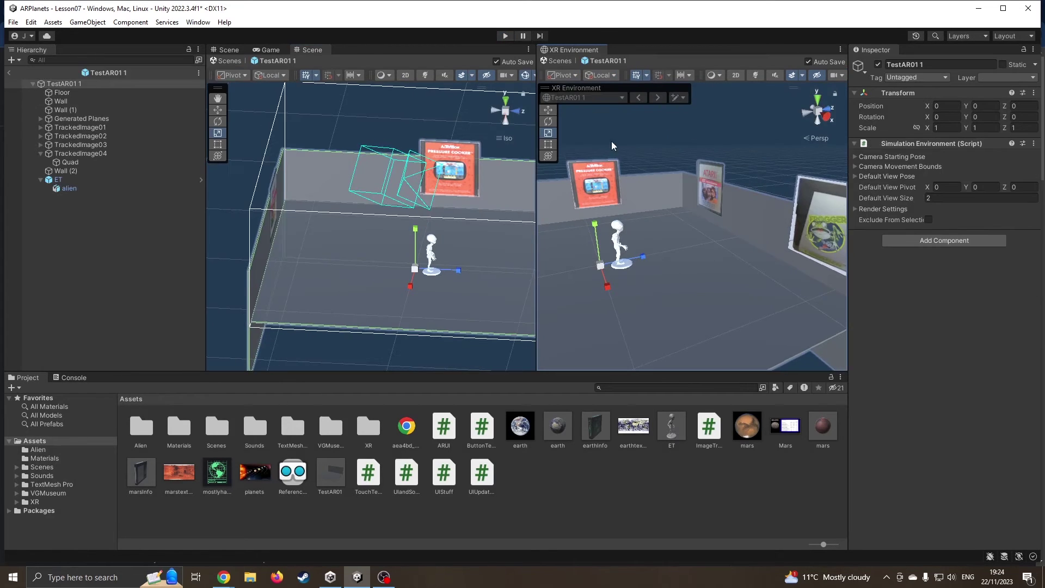
left_click(71, 189)
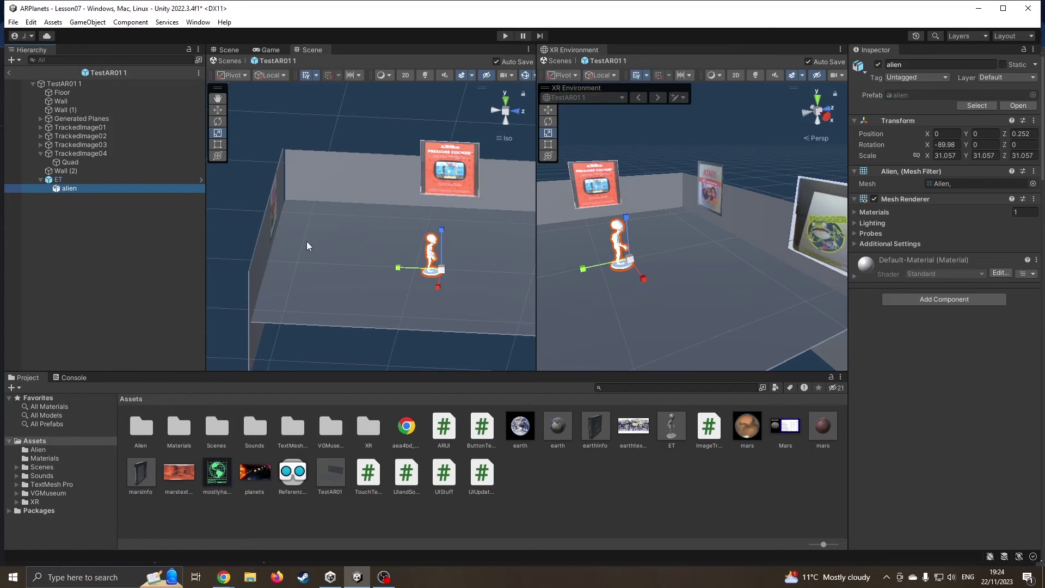
left_click(90, 181)
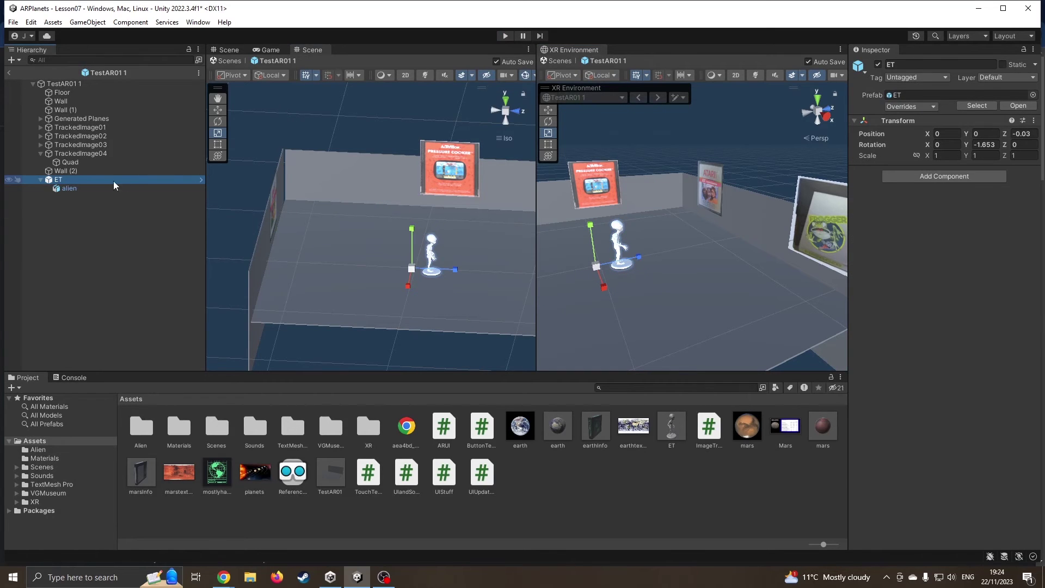
left_click(80, 188)
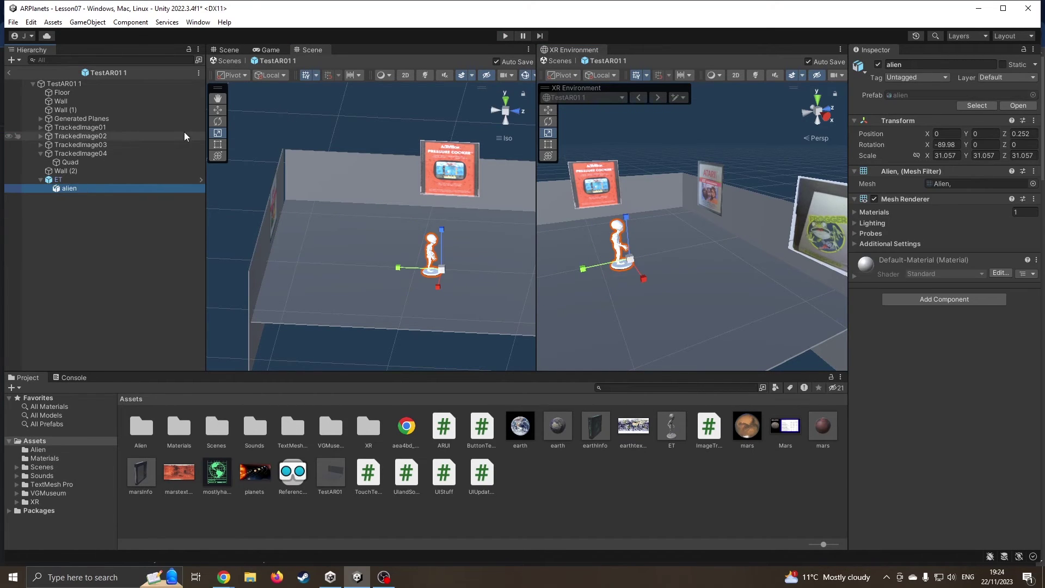
Step: Rotate the alien to lie flat on its back, about -179.63 on X
left_click(217, 121)
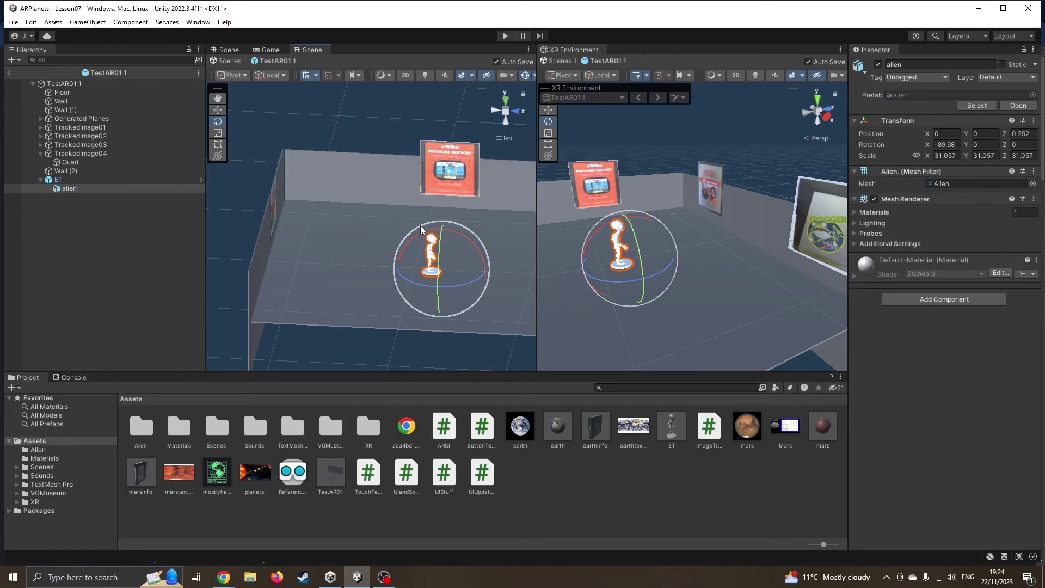
left_click(508, 110)
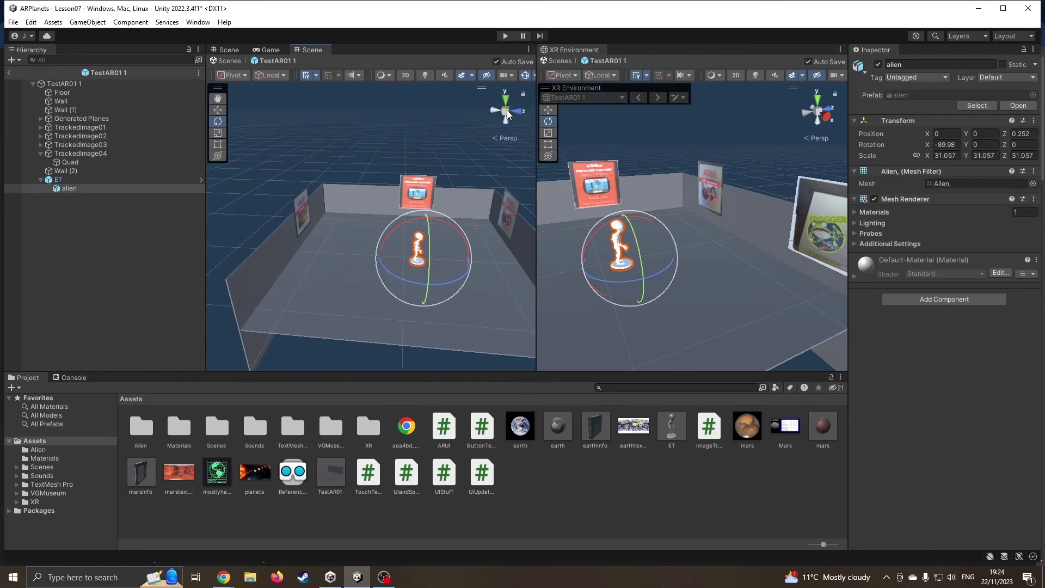
left_click(508, 110)
left_click(499, 110)
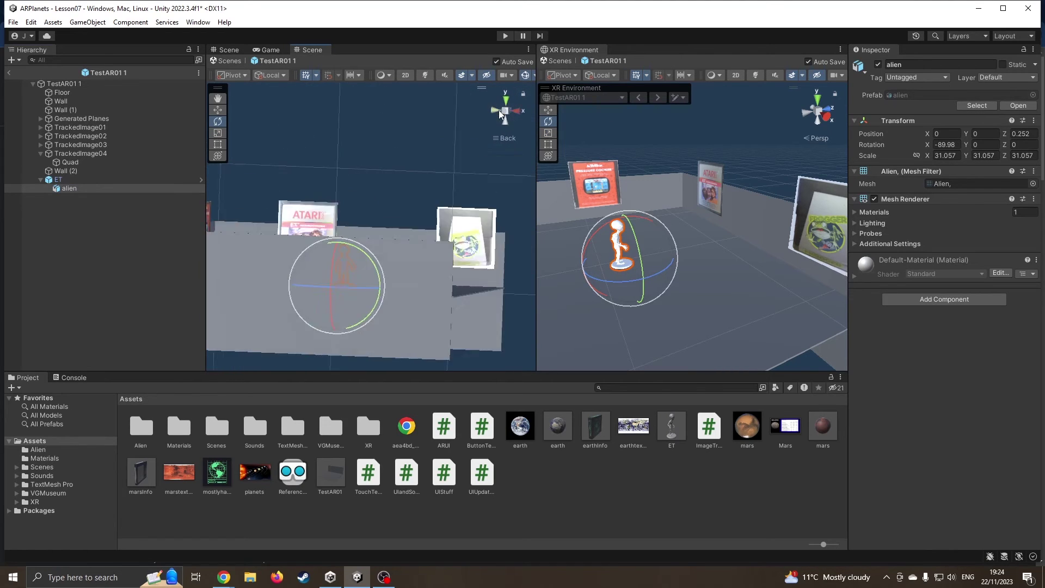
left_click(514, 110)
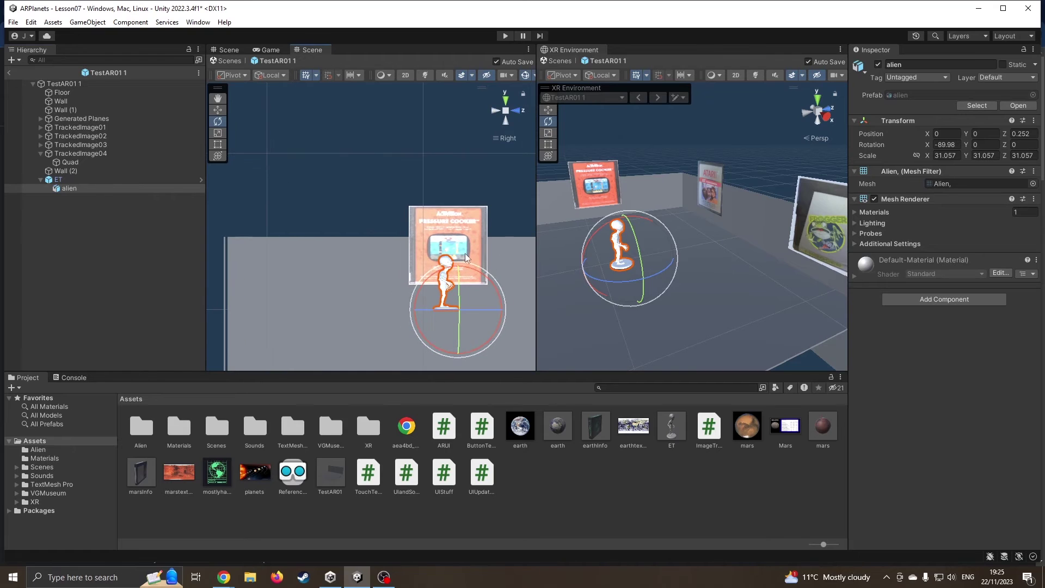
left_click_drag(431, 270, 280, 304)
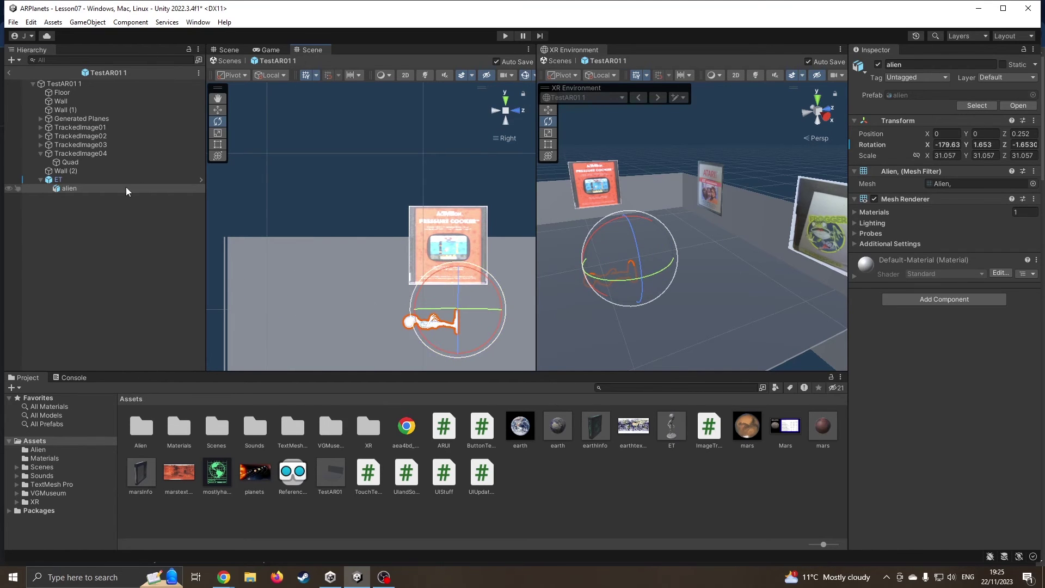
Step: Raise the alien slightly along Y and save the scene
left_click(215, 111)
left_click_drag(459, 354, 460, 336)
key("ctrl+s")
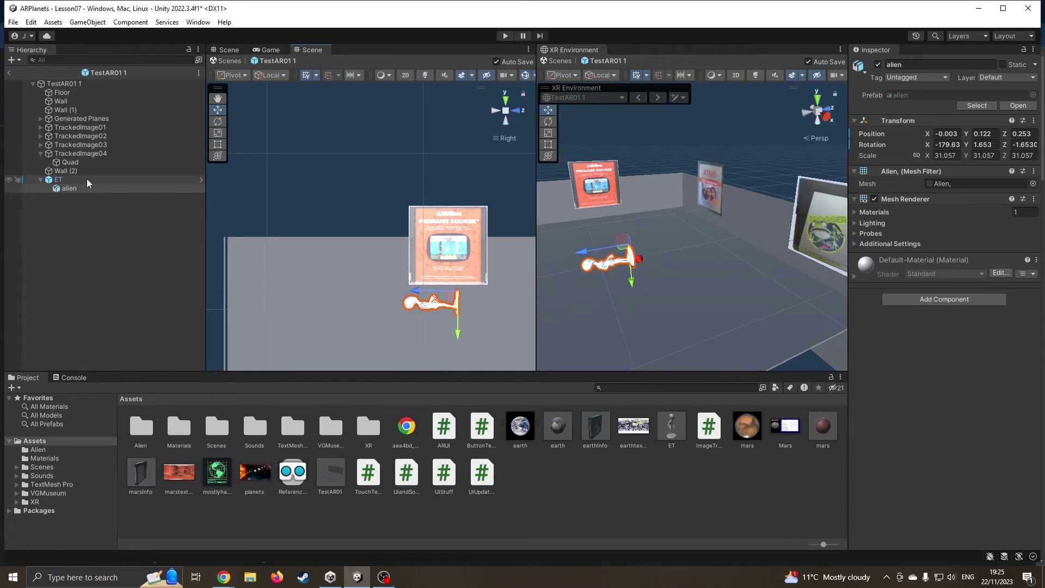
Step: Drag the ET object into Assets to store it as the ET prefab
left_click(87, 178)
left_click(86, 186)
left_click(88, 179)
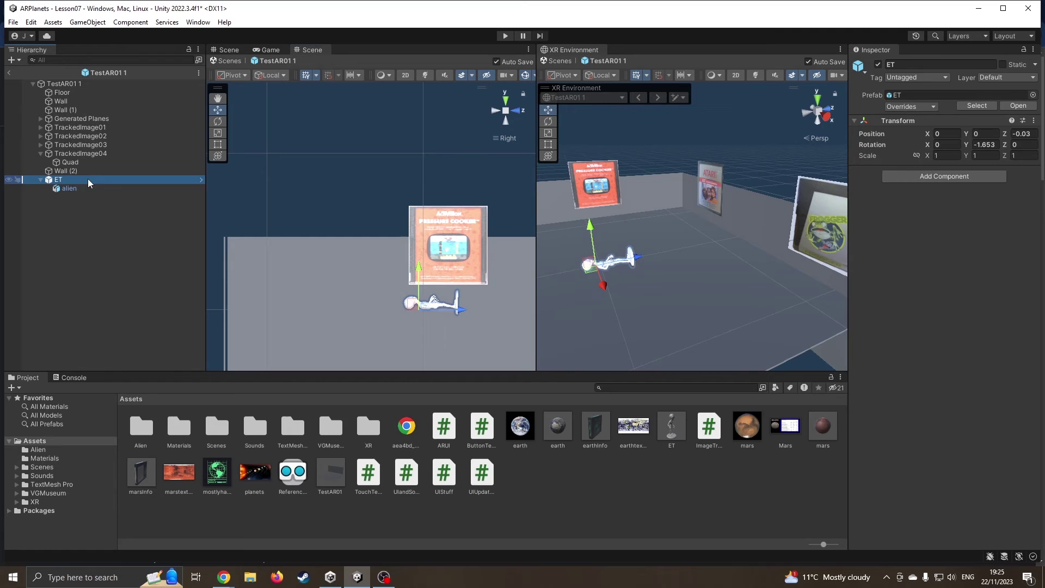
left_click_drag(73, 179, 649, 386)
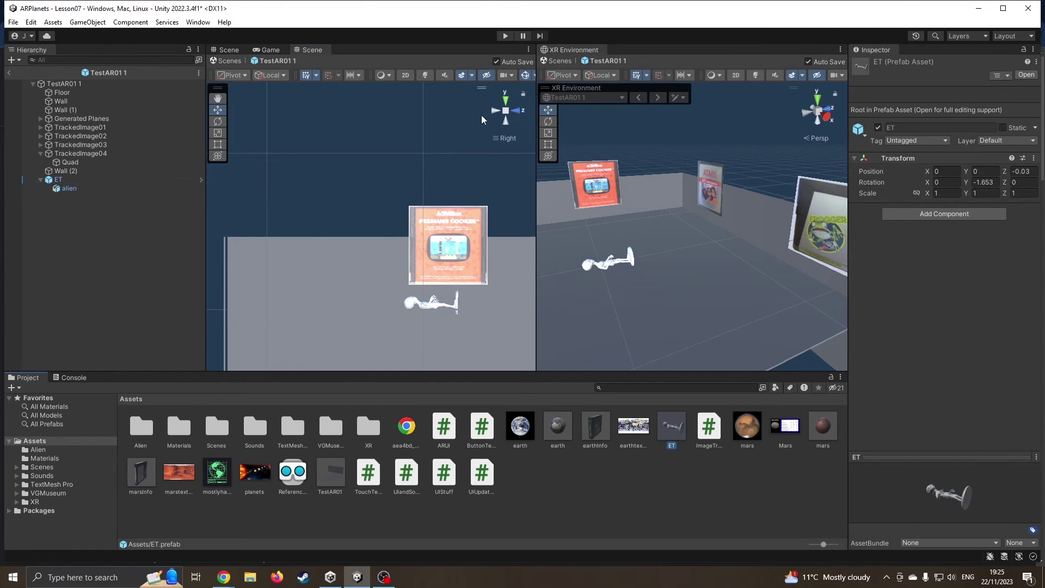
left_click(504, 37)
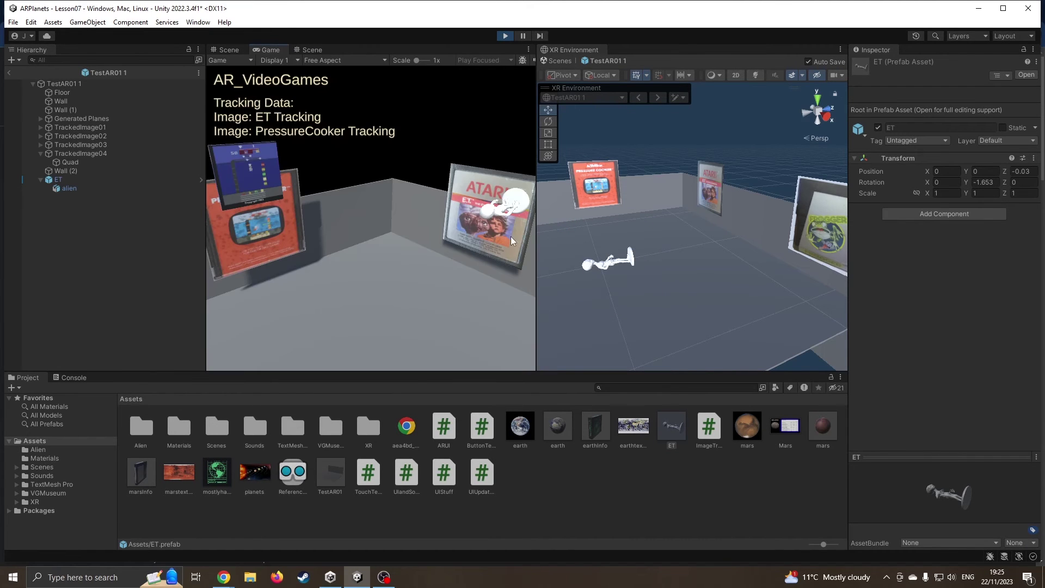
mouse_move(511, 236)
right_mouse_down()
mouse_move(495, 241)
mouse_move(530, 235)
right_mouse_up()
right_click_drag(455, 231, 508, 150)
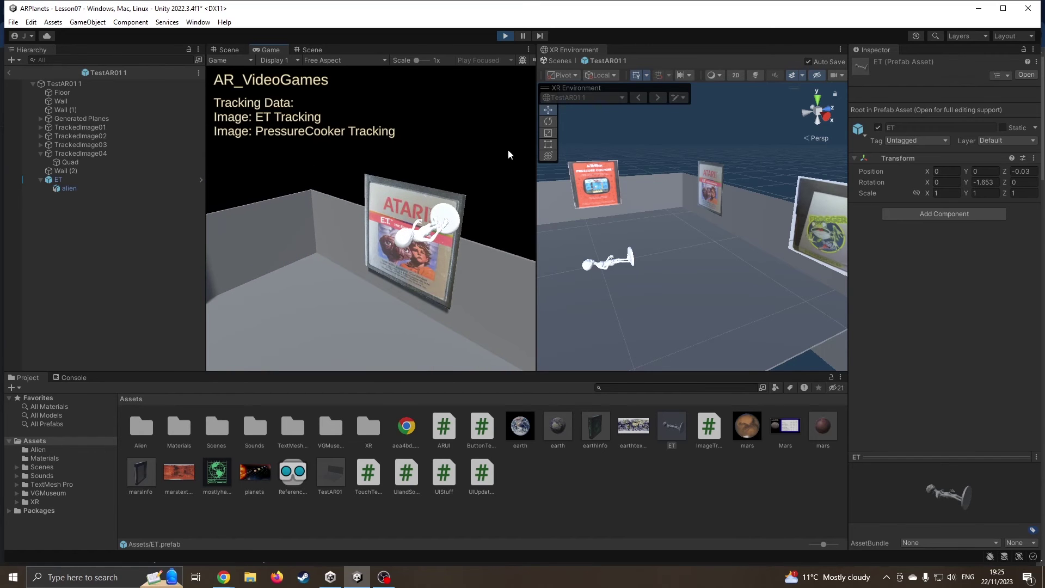
left_click(506, 36)
Step: Slide the lying alien along Z and X, to about X -0.064, and save
left_click(73, 181)
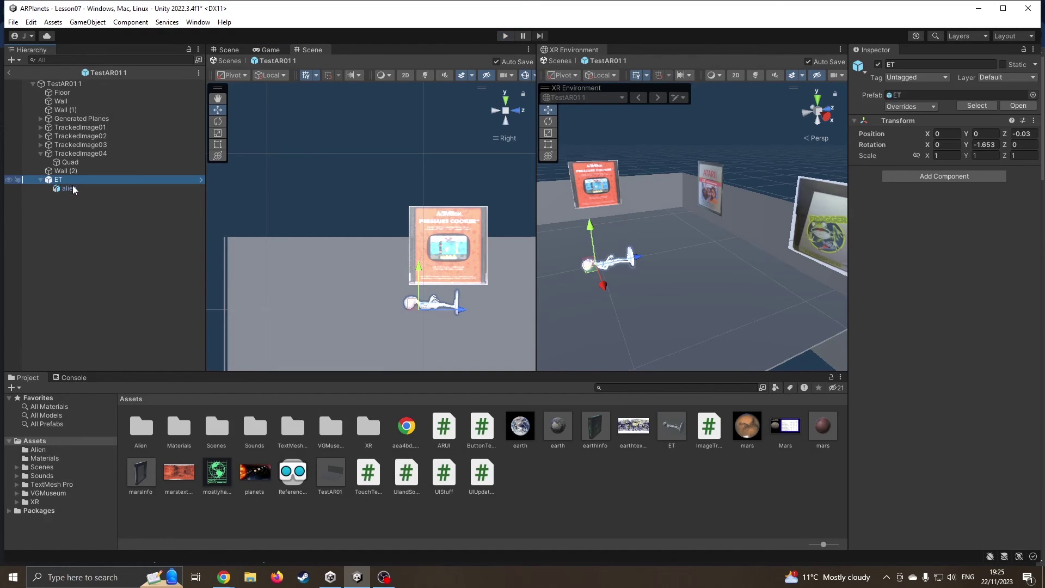
left_click(73, 188)
left_click(74, 180)
left_click(87, 189)
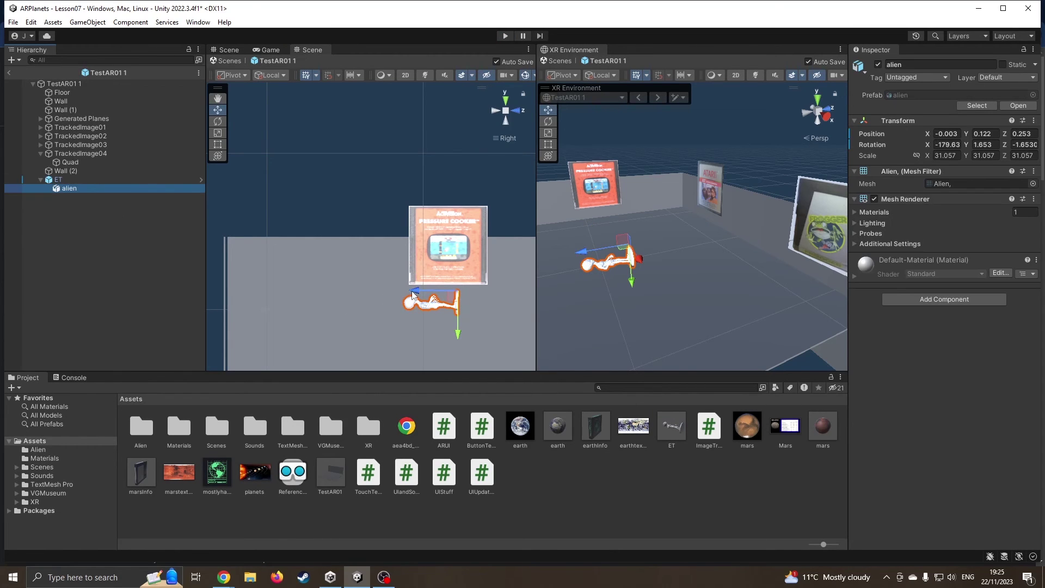
left_click_drag(413, 291, 563, 403)
left_click_drag(360, 244, 412, 314)
key("ctrl+s")
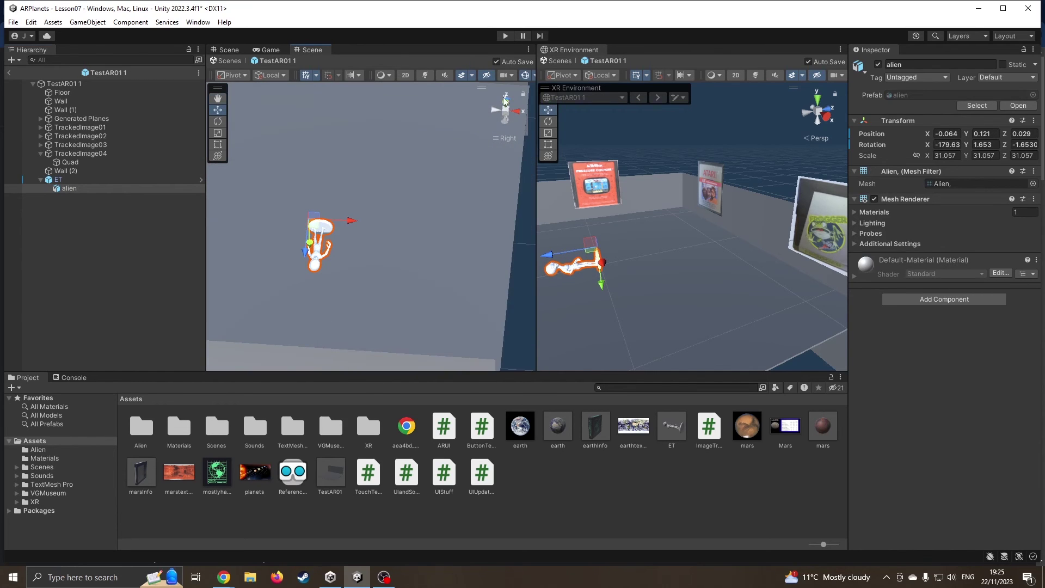
Step: Check the alien's placement from above and an angled view, undoing an accidental nudge
left_click(505, 101)
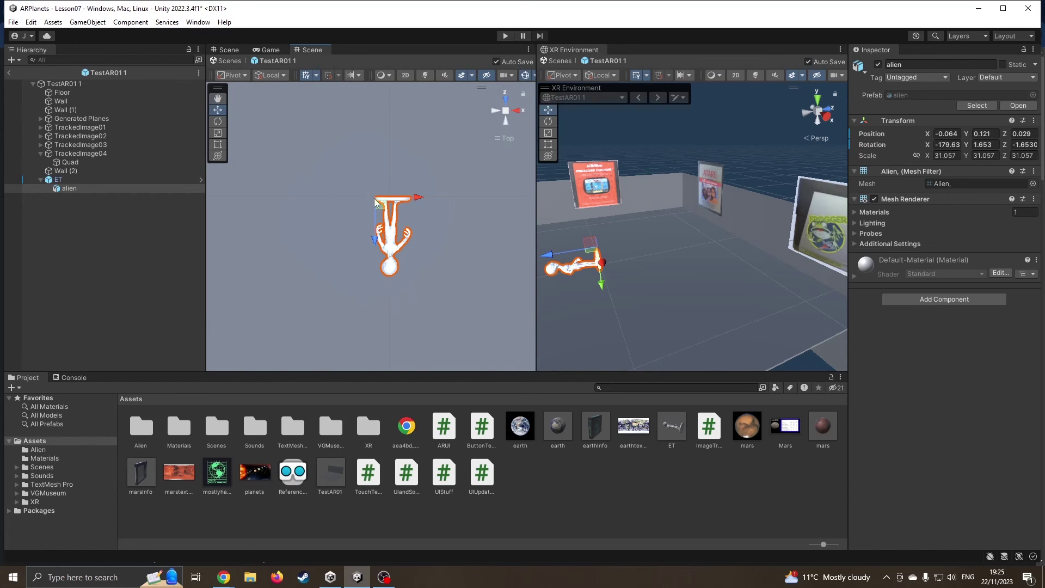
left_click_drag(393, 199, 391, 199)
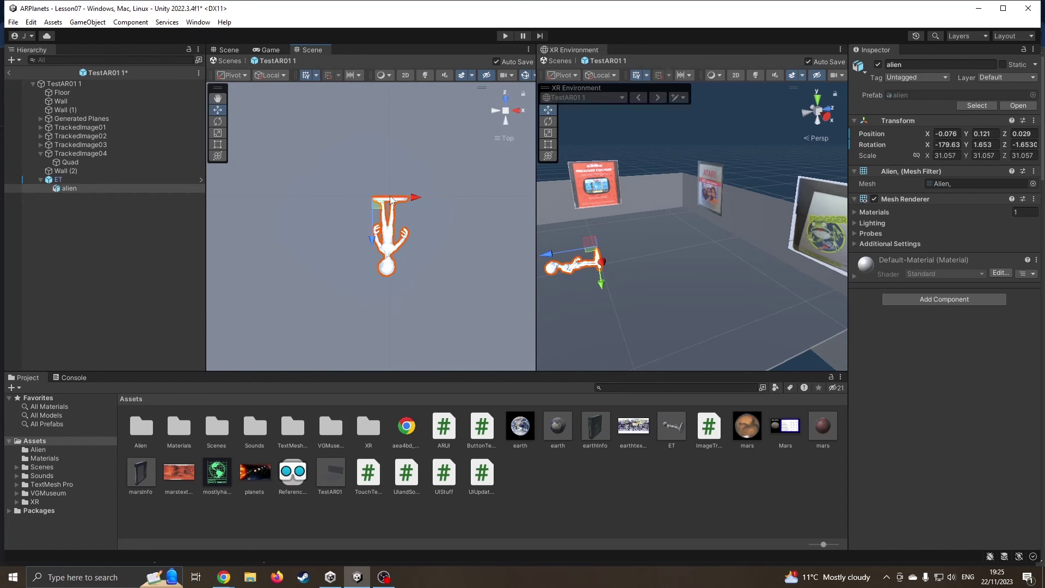
key("ctrl+z")
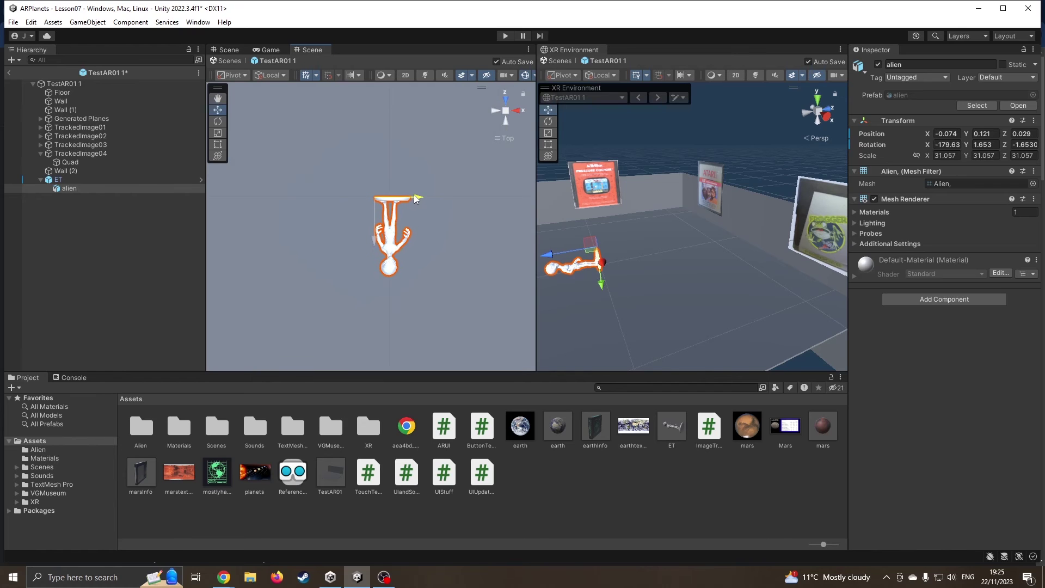
left_click_drag(452, 243, 370, 175, "alt")
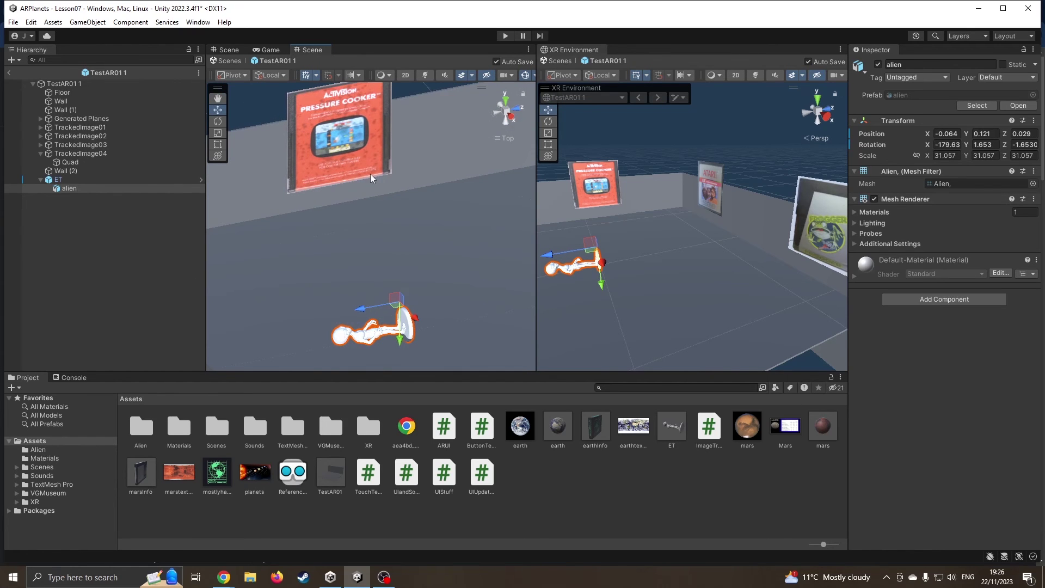
Step: Drag ET onto the ET prefab in Assets to update it, then enter Play mode
left_click(65, 181)
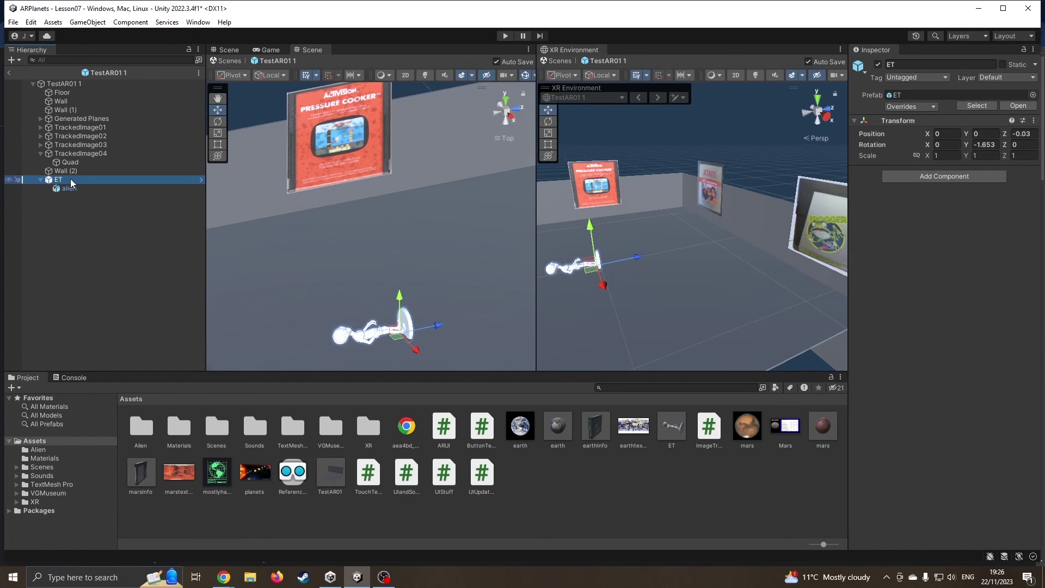
left_click_drag(71, 183, 351, 289)
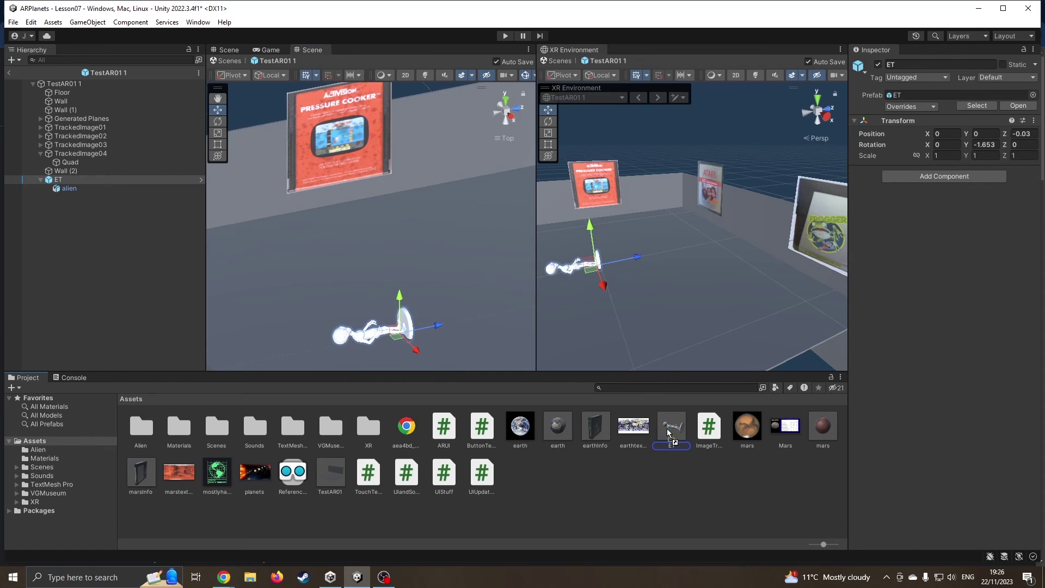
left_click(670, 430)
left_click(505, 36)
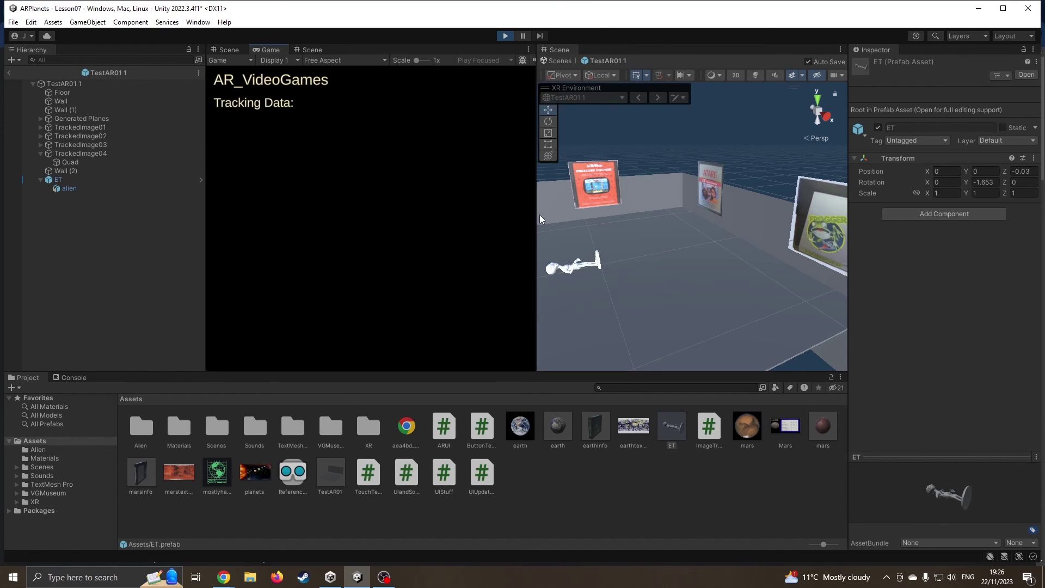
Step: Turn the simulated camera across the room to track the ET, Centipede and PressureCooker cartridges
right_click_drag(494, 229, 259, 175)
right_click_drag(314, 215, 293, 175)
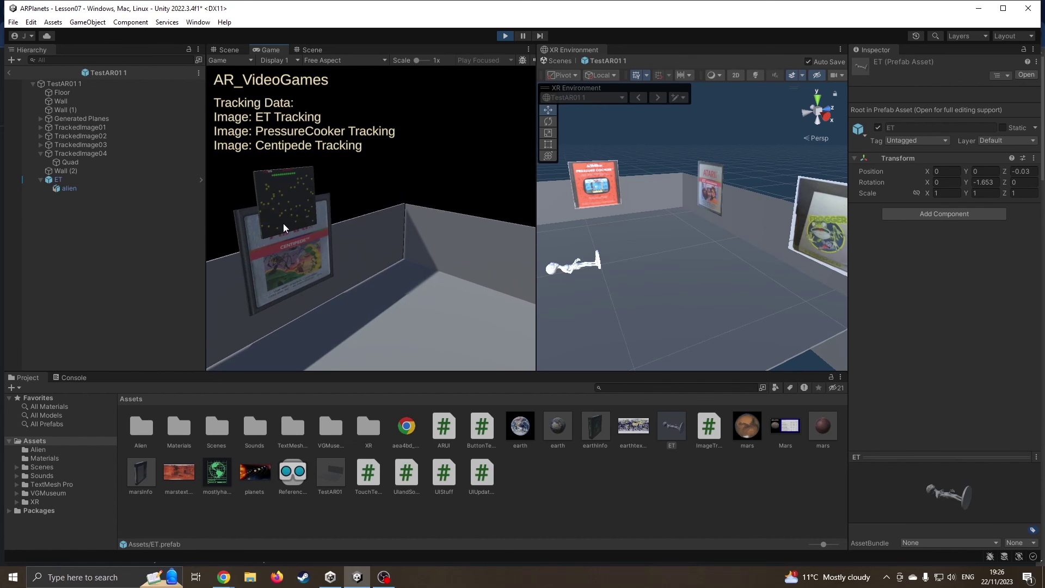
right_click_drag(267, 248, 377, 254)
Step: Face the ET cartridge, back away, and turn left to show the reclined alien beside PressureCooker
right_click_drag(310, 249, 463, 257)
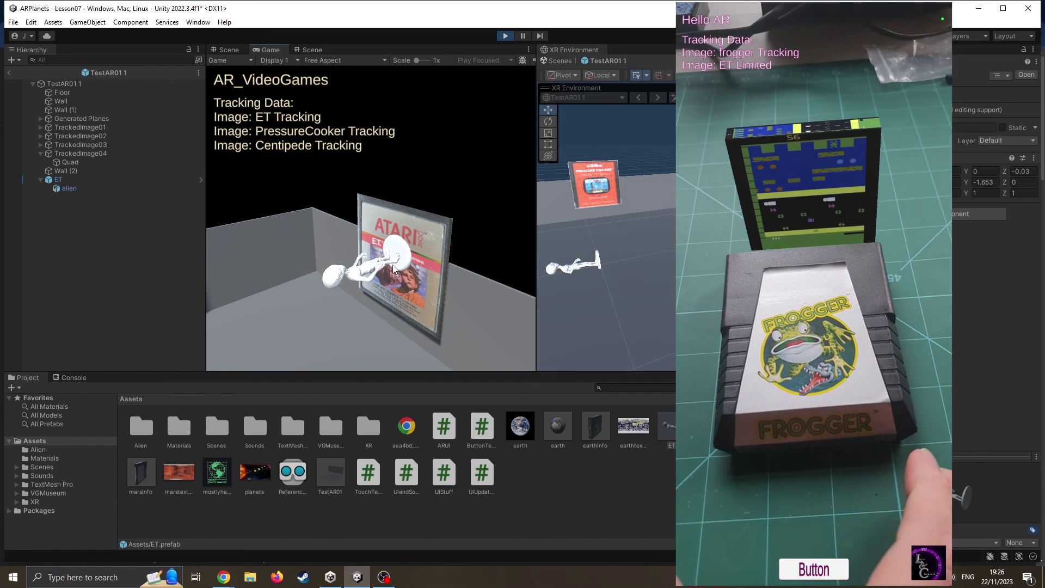
key("s")
mouse_move(390, 262)
right_mouse_down()
mouse_move(404, 253)
mouse_move(381, 257)
right_mouse_up()
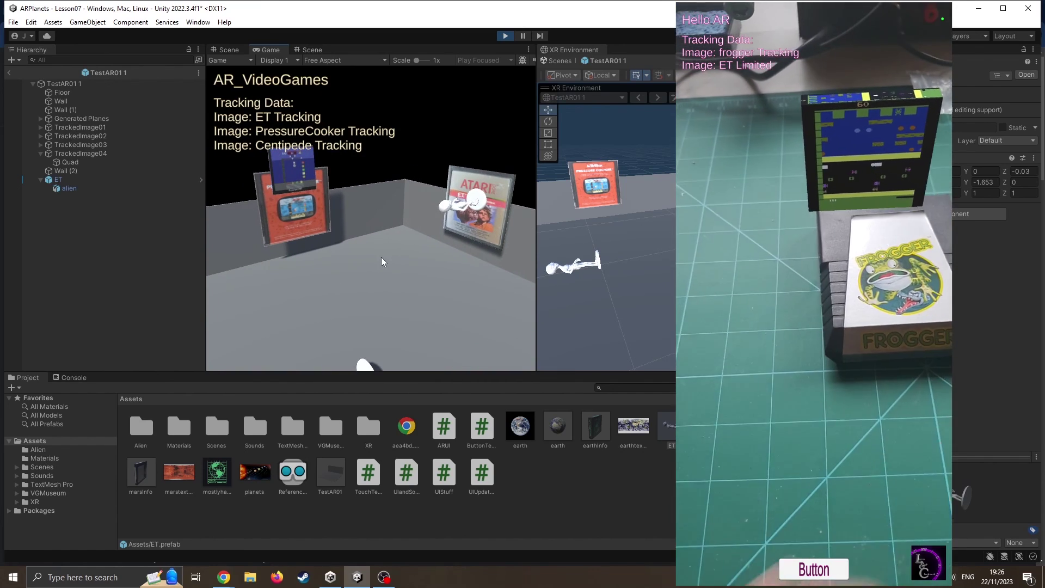